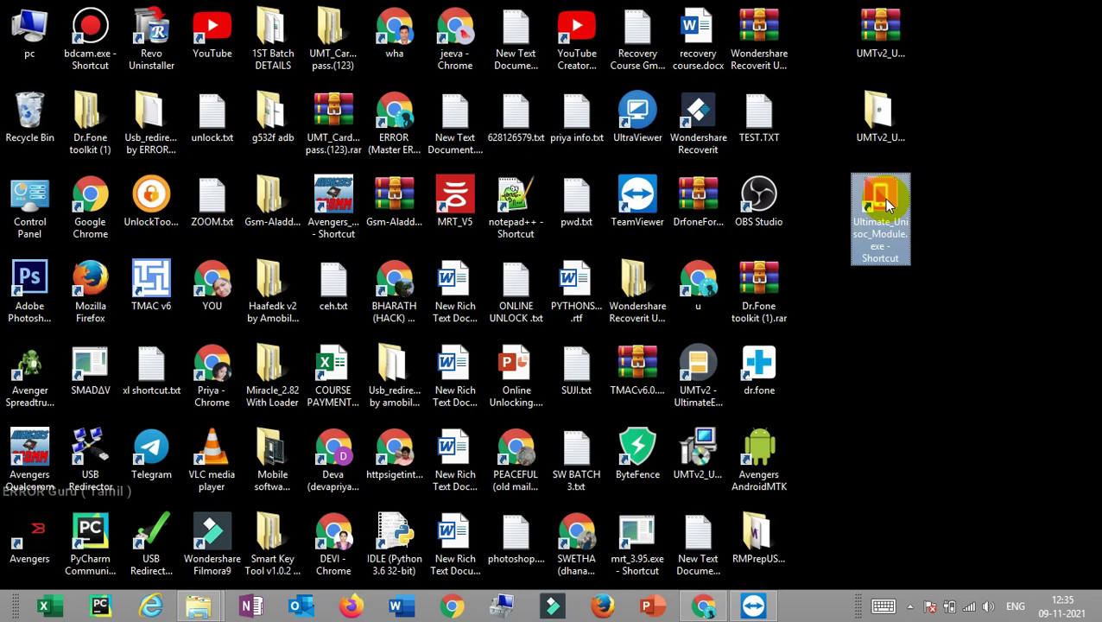
Look over the extracted UMTv2 installer folder, then select the Ultimate Unisoc Module desktop shortcut.
left_click(882, 30)
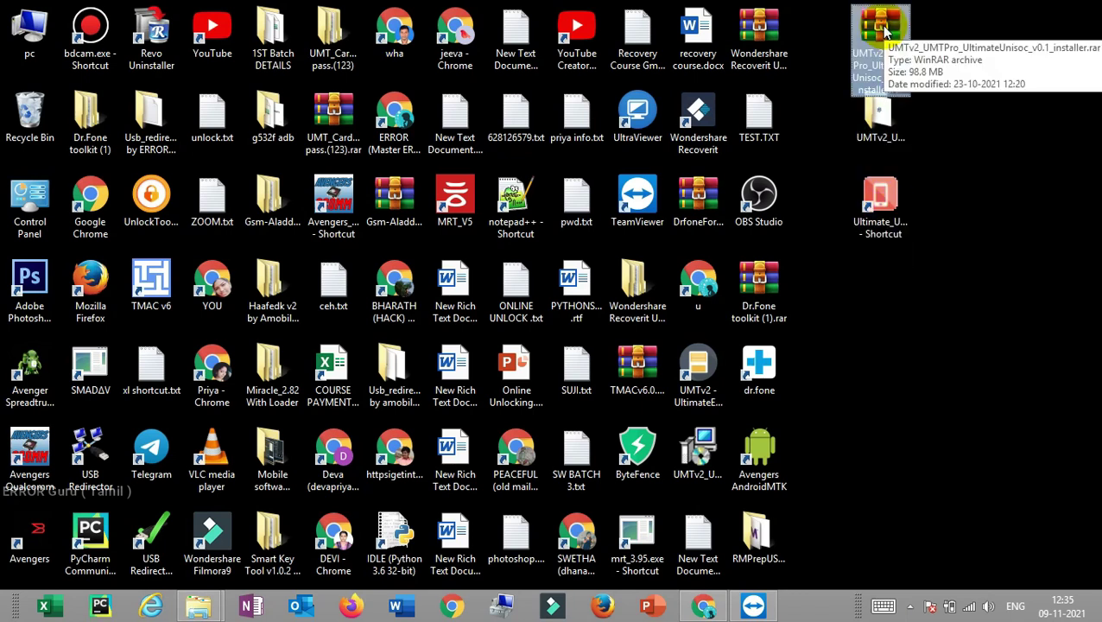
left_click(996, 205)
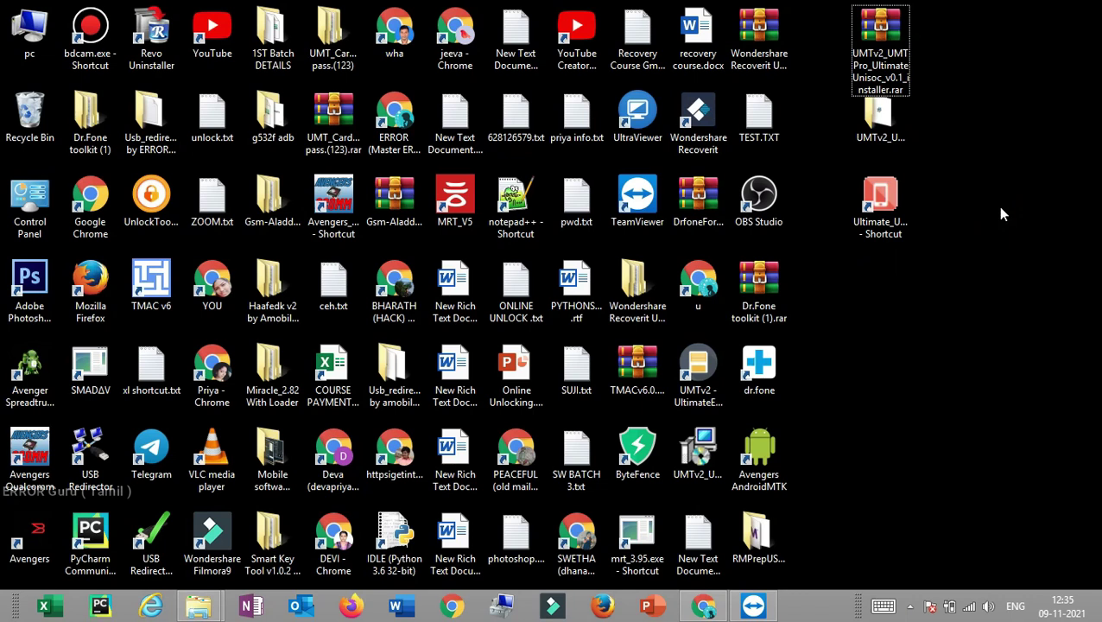
left_click(906, 61)
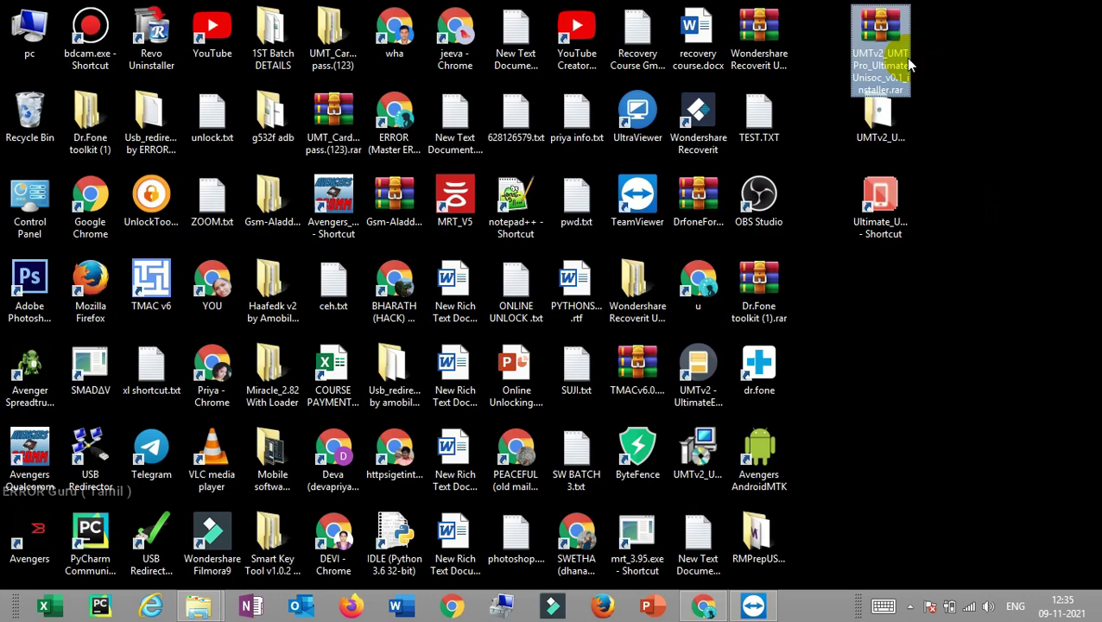
double_click(885, 108)
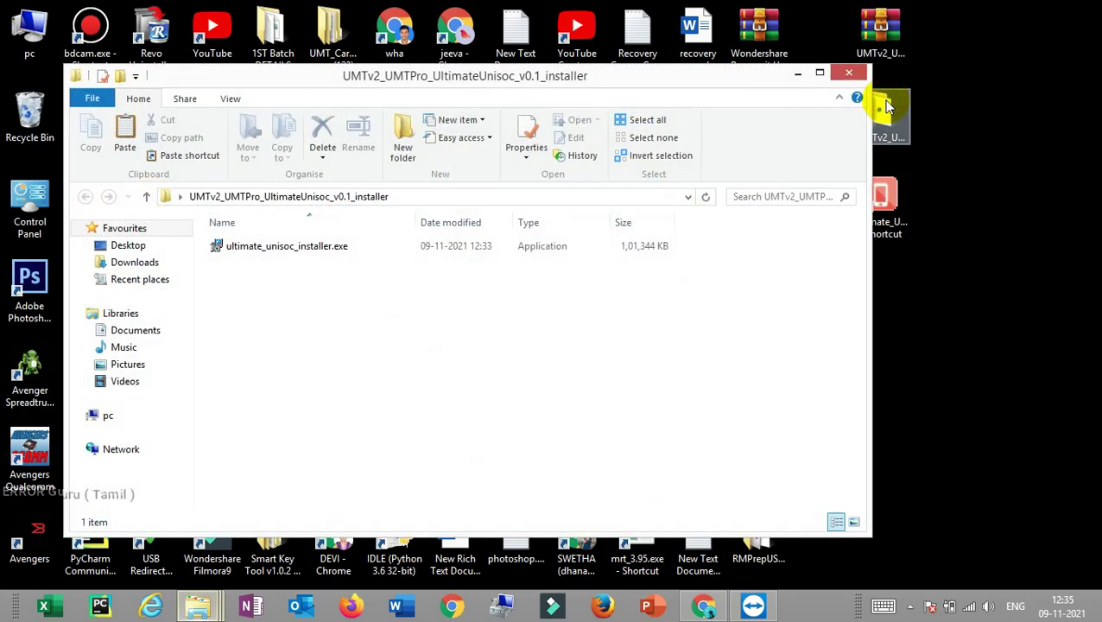
left_click(848, 76)
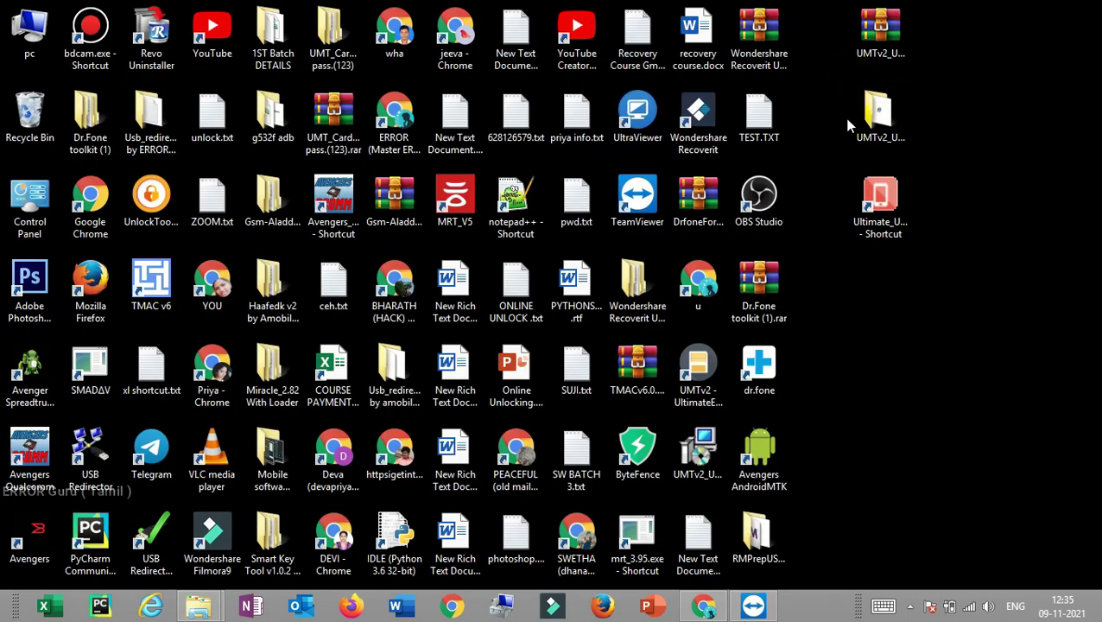
left_click(884, 226)
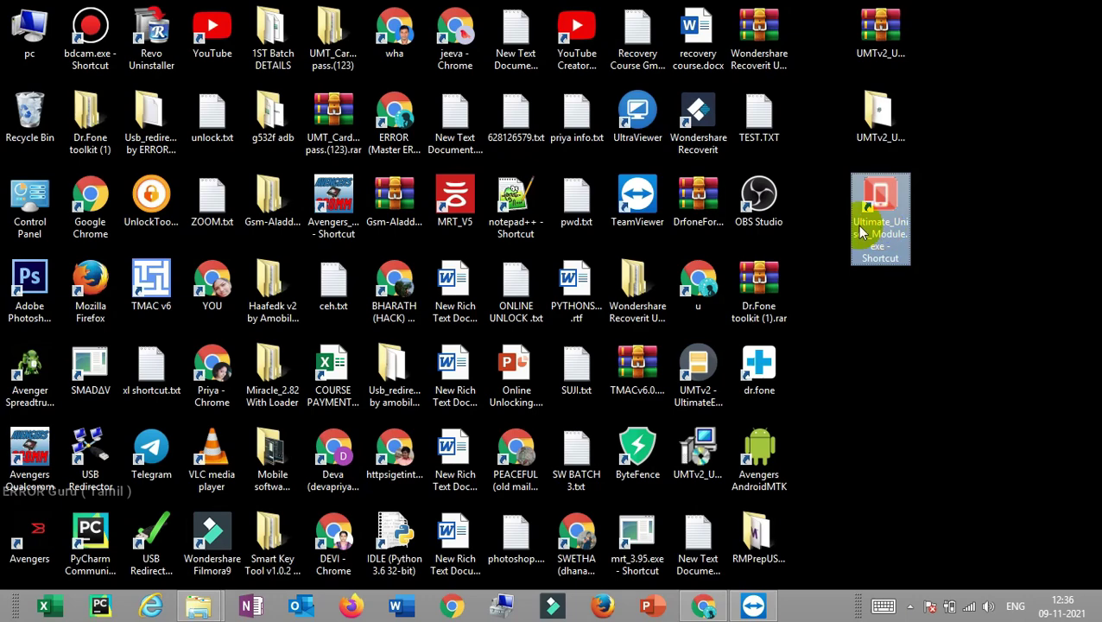
Browse to C:\UMT\unisoc_module and view Ultimate_Unisoc_Module.exe's context menu without choosing anything.
double_click(8, 44)
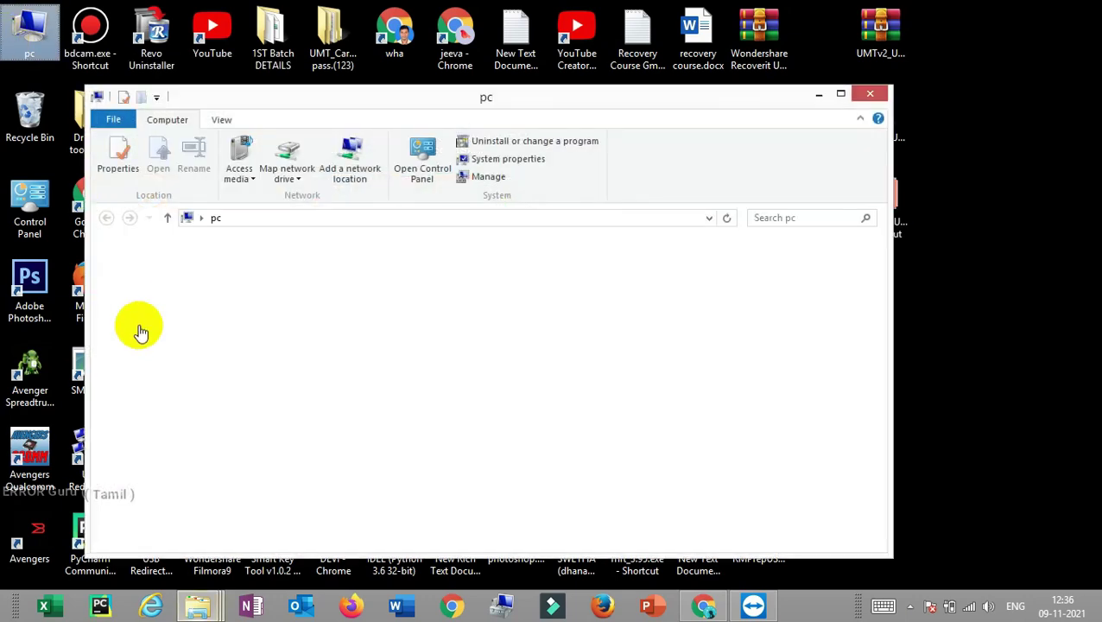
double_click(377, 282)
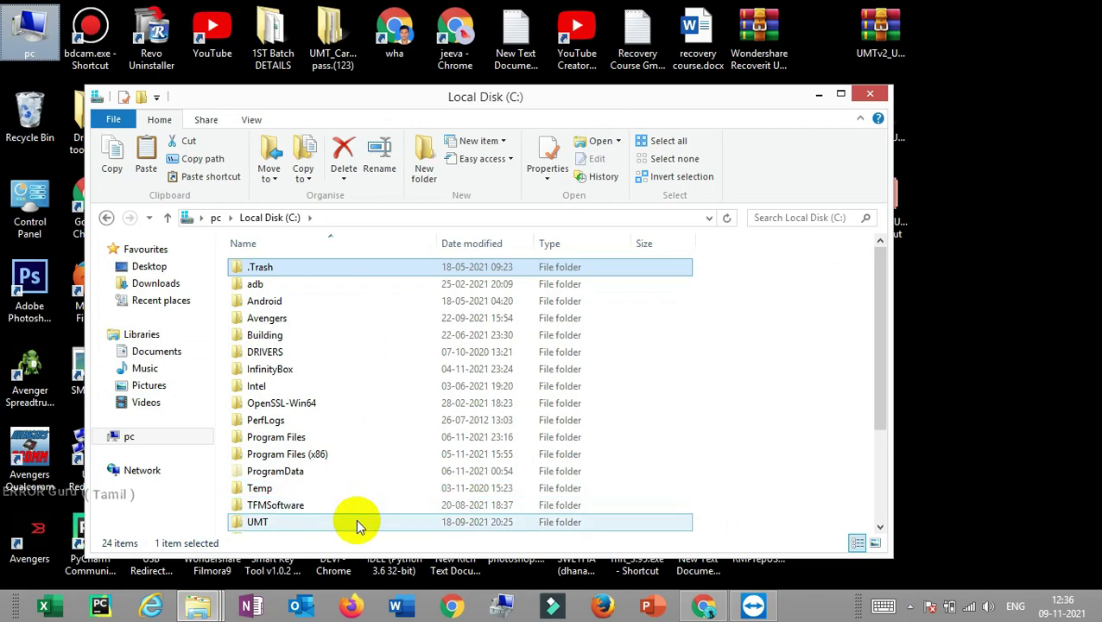
double_click(357, 521)
double_click(330, 271)
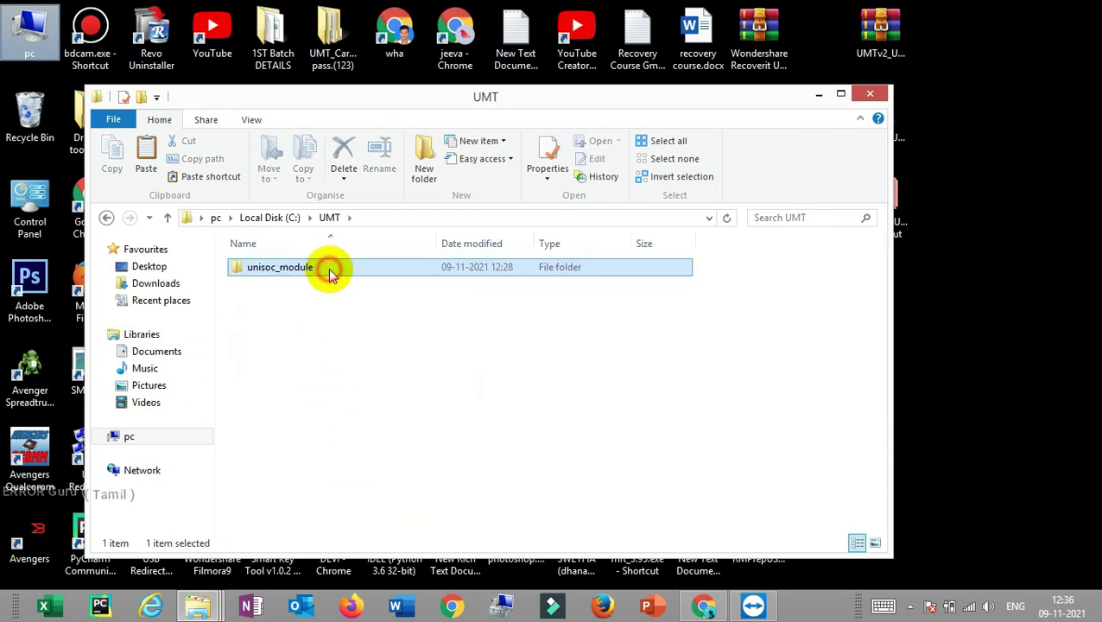
left_click(326, 392)
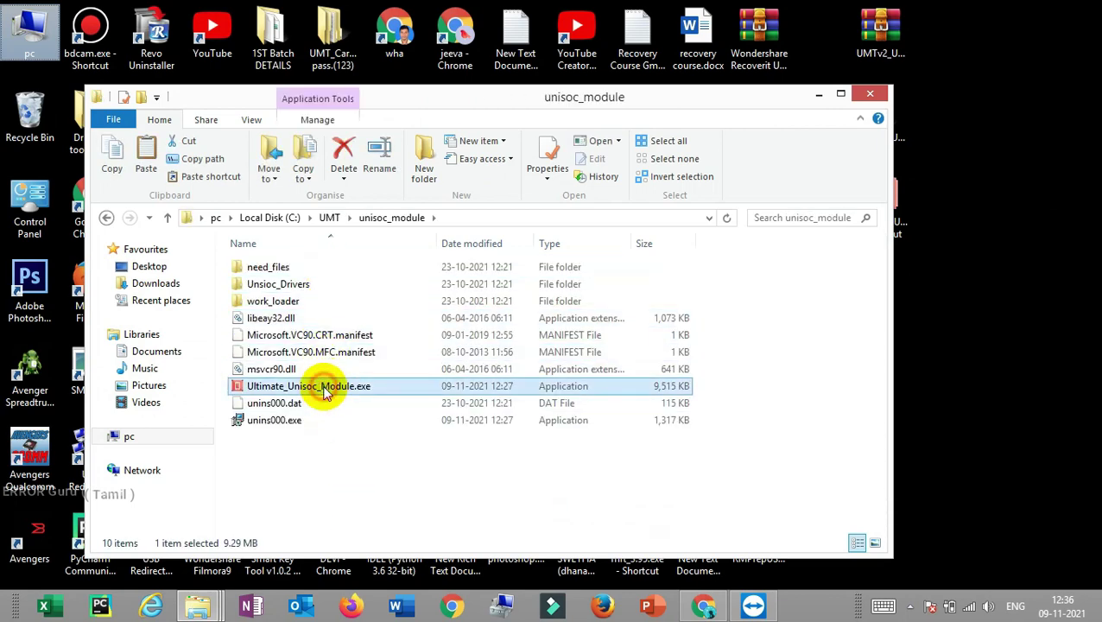
right_click(325, 393)
mouse_move(605, 438)
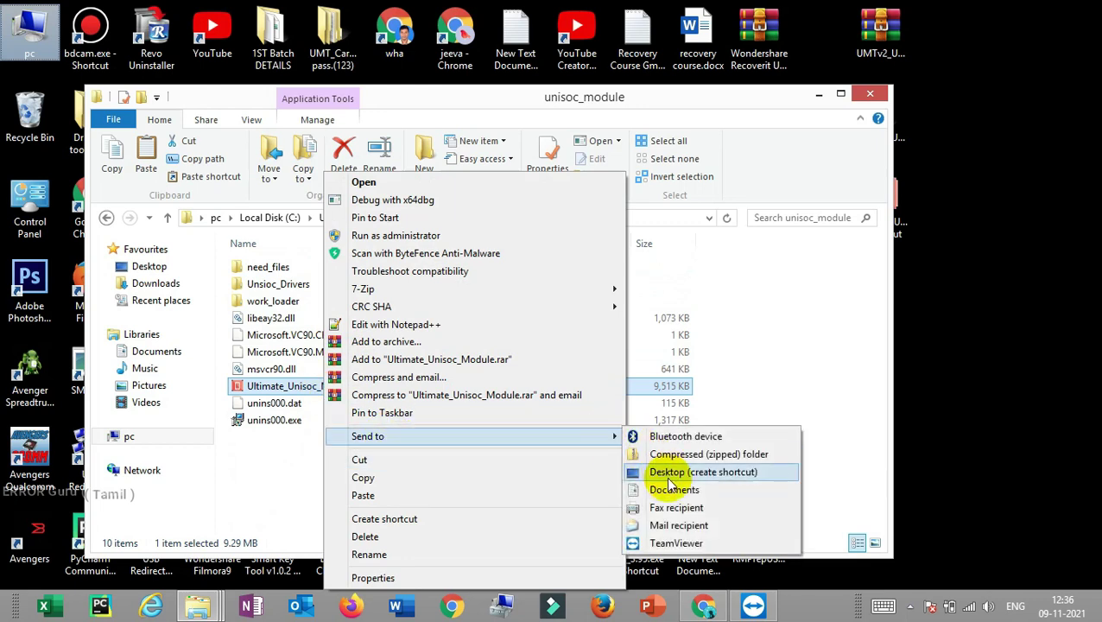
left_click(242, 488)
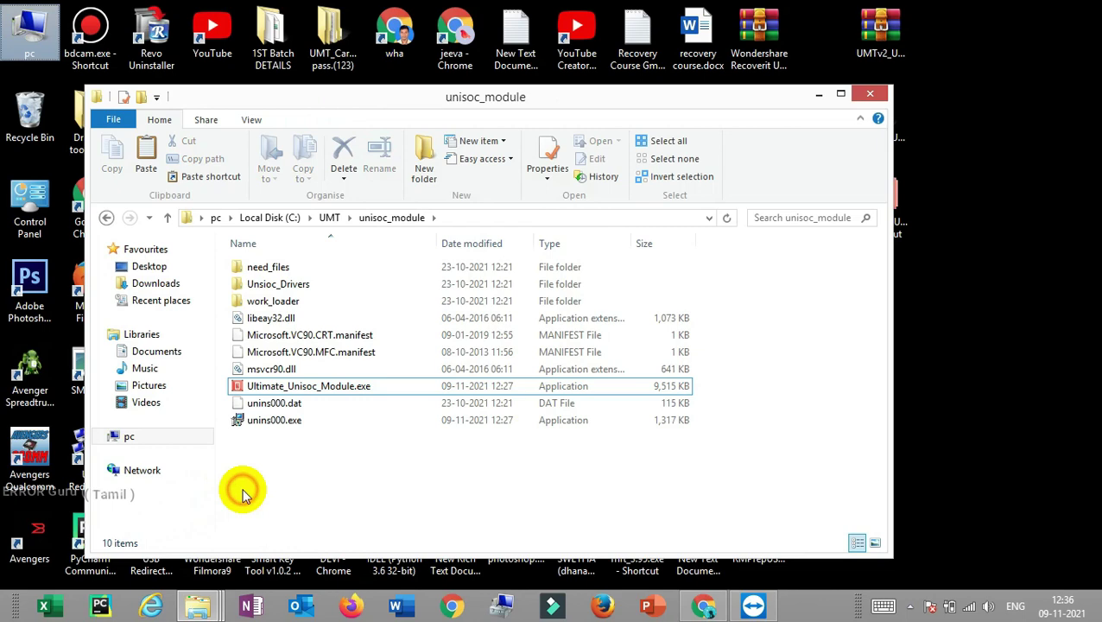
Go back to Local Disk (C:) and look through the UMTool folder's UltimateEMMC and UltimateFRP folders.
left_click(107, 219)
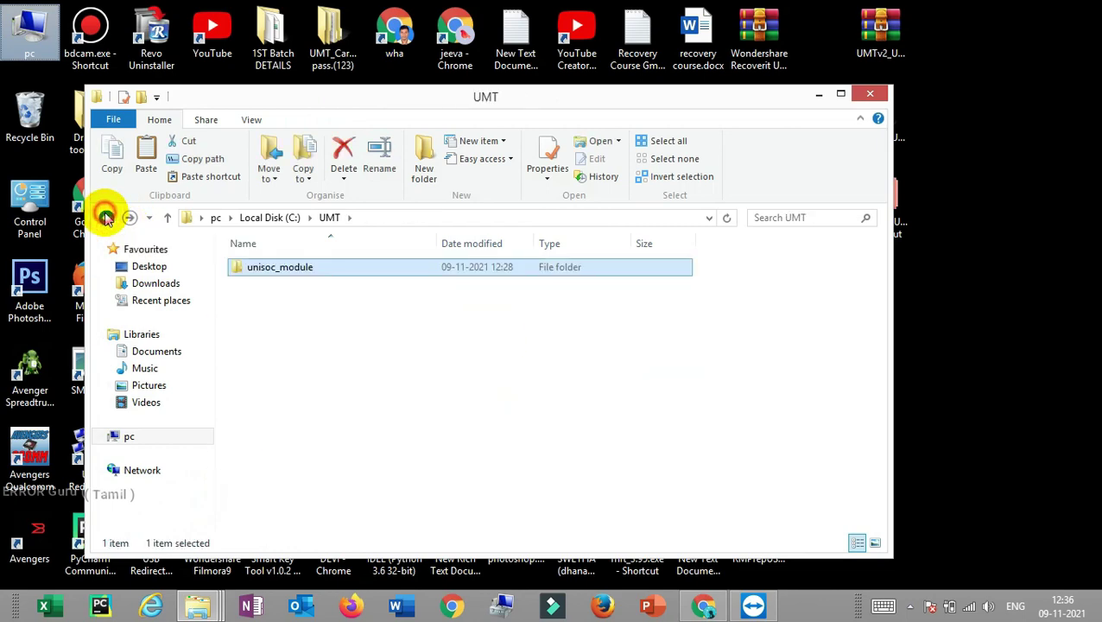
left_click(107, 219)
left_click_drag(877, 347, 882, 409)
left_click(446, 436)
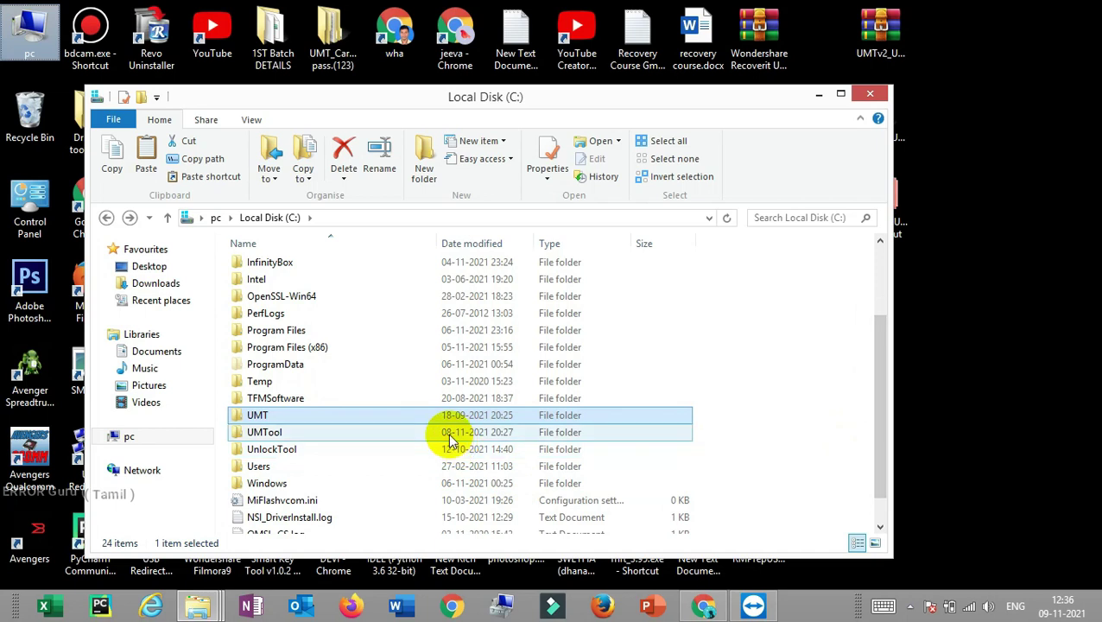
double_click(448, 437)
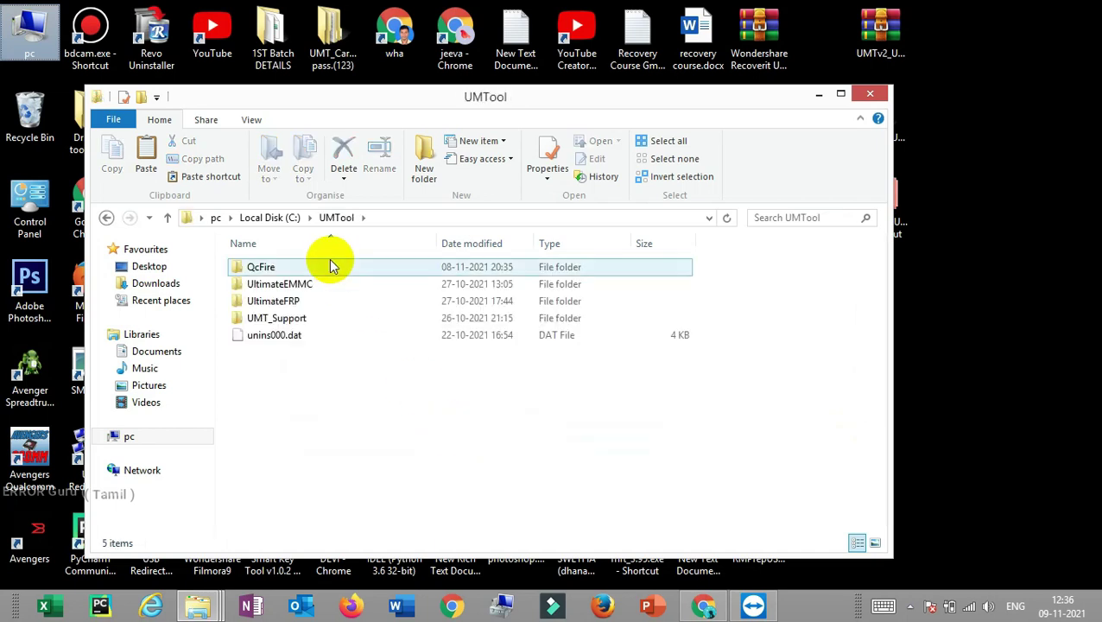
left_click(304, 284)
left_click(300, 300)
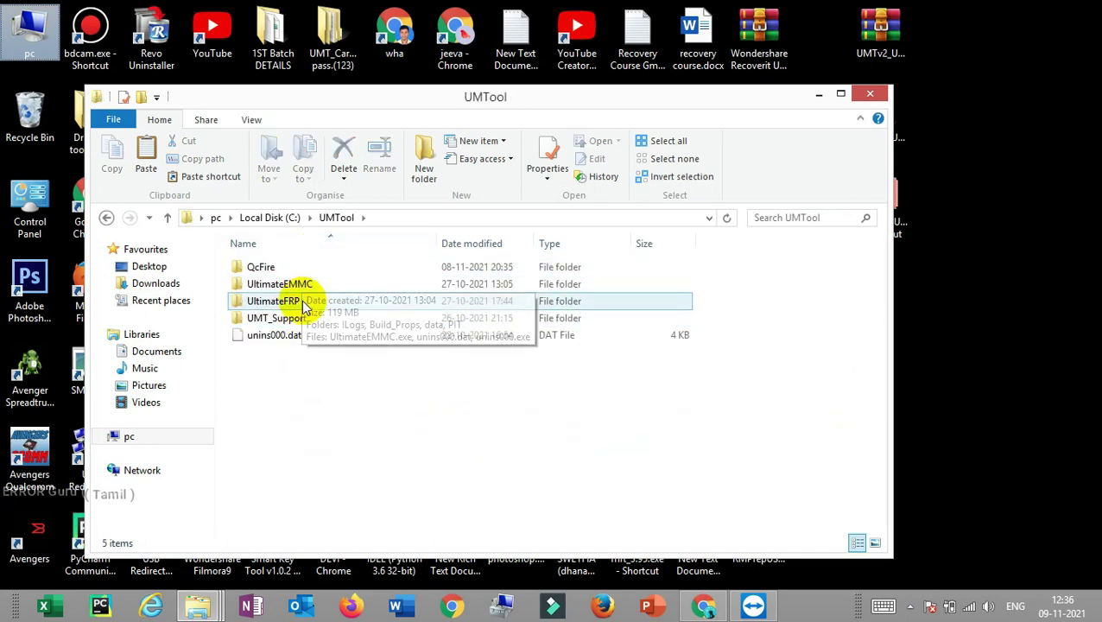
left_click(376, 266)
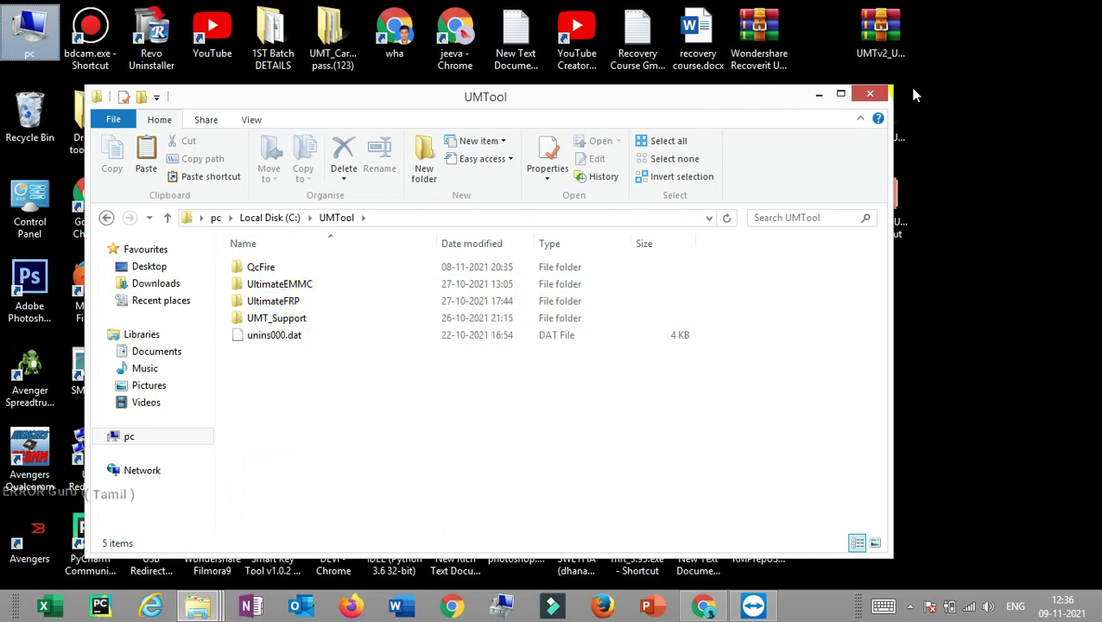
Close the UMTool folder window and launch Ultimate Unisoc Module from its desktop shortcut.
left_click(870, 94)
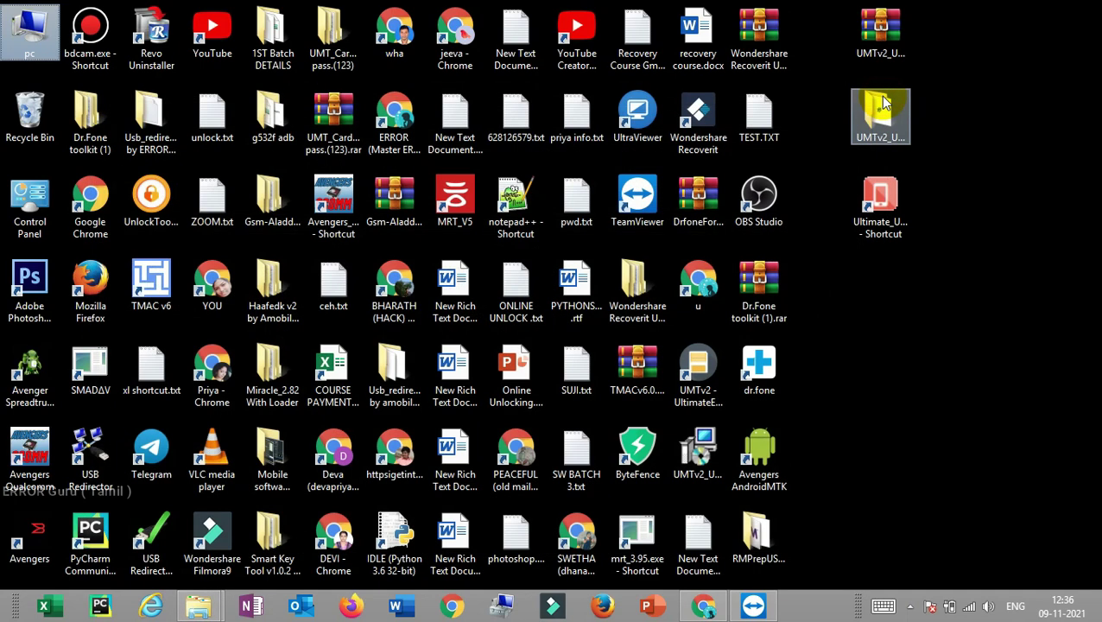
left_click(887, 176)
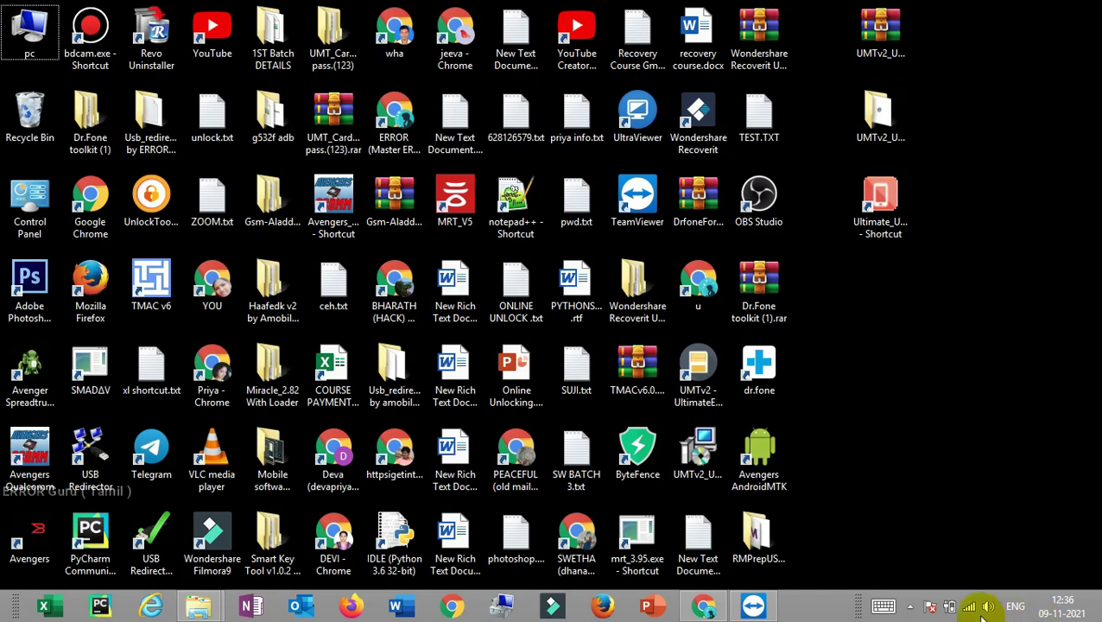
mouse_move(978, 608)
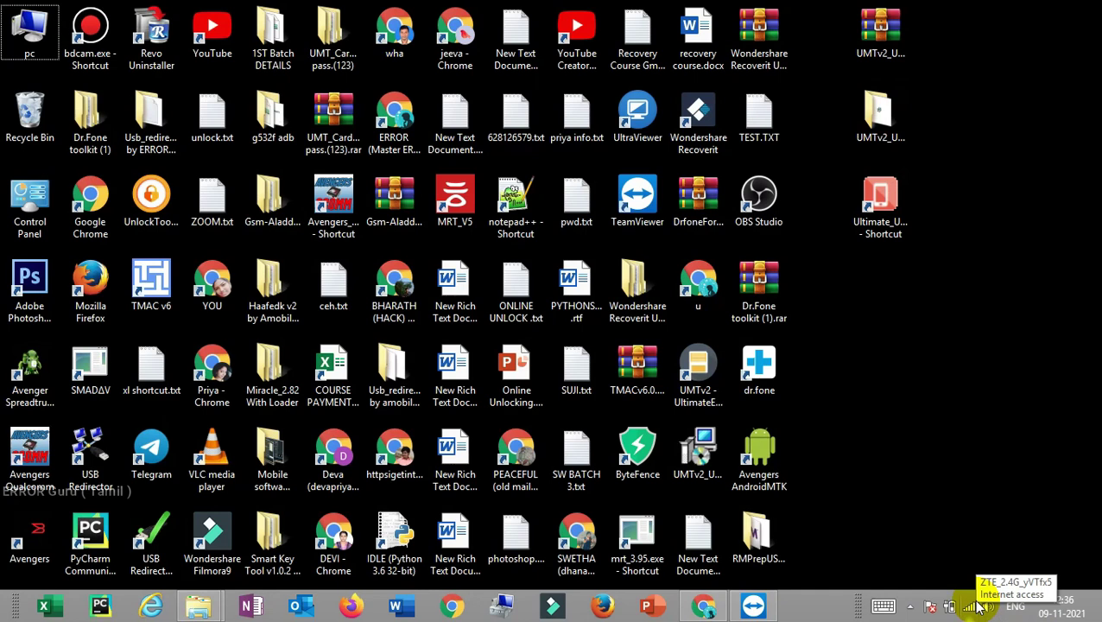
double_click(904, 243)
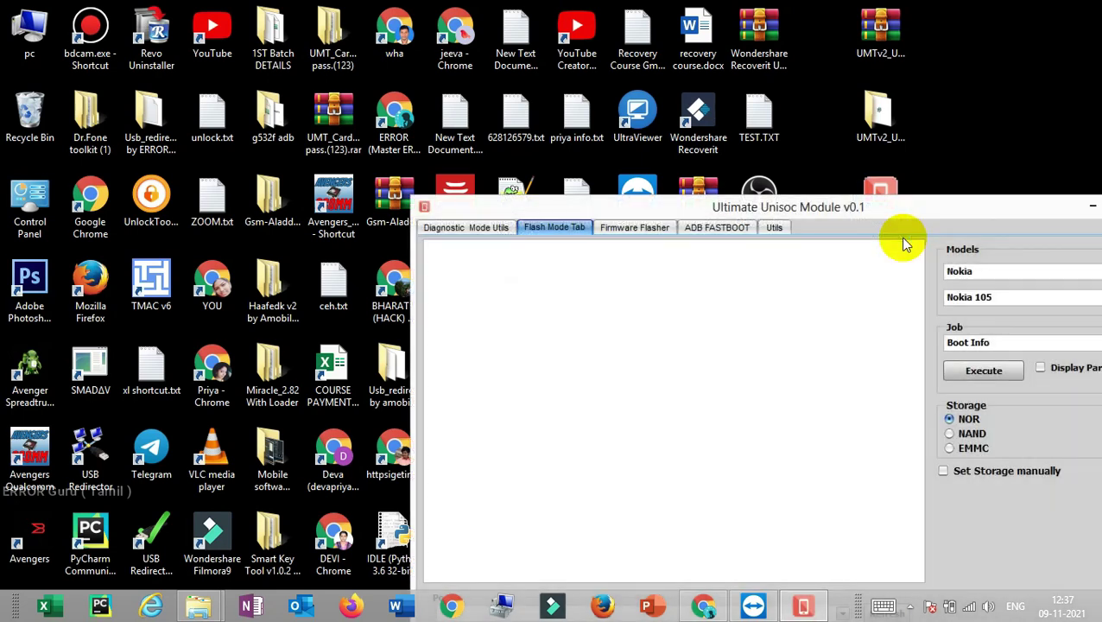
Drag the tool window fully onto the screen and switch to the Diagnostic Mode Utils page.
left_click_drag(895, 213, 653, 42)
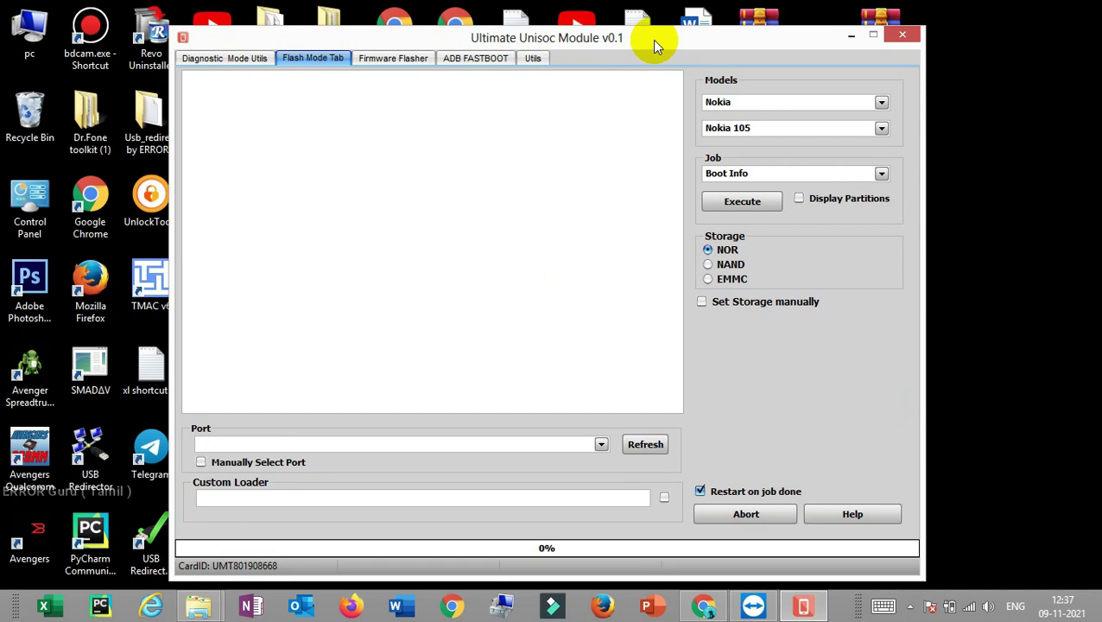
left_click(240, 59)
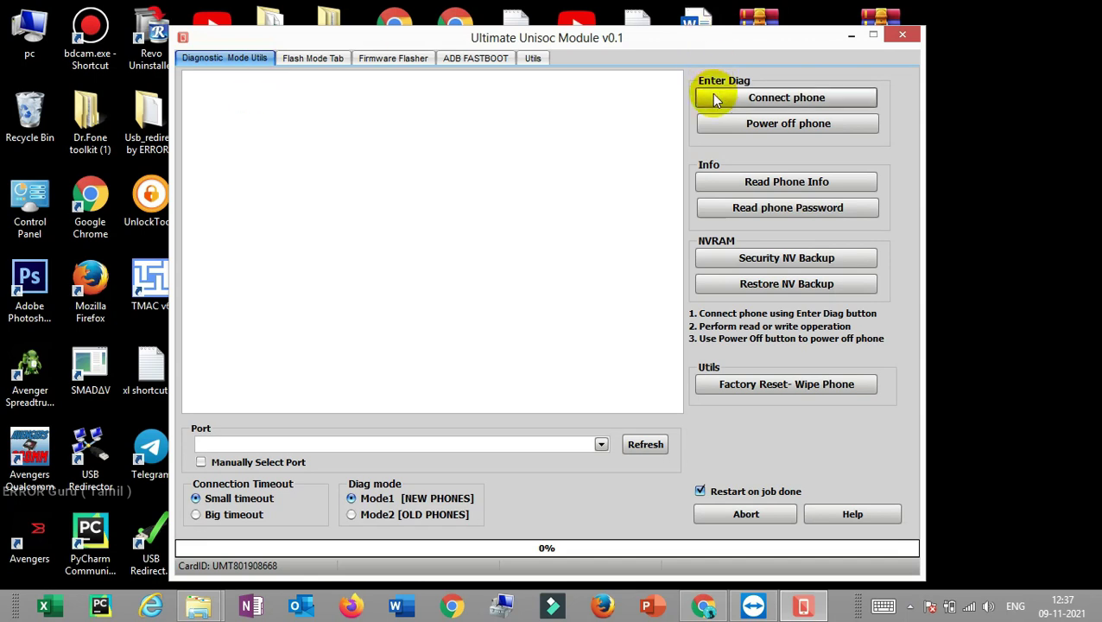
Start and confirm the Factory Reset - Wipe Phone job, then abort it once it runs.
left_click(766, 385)
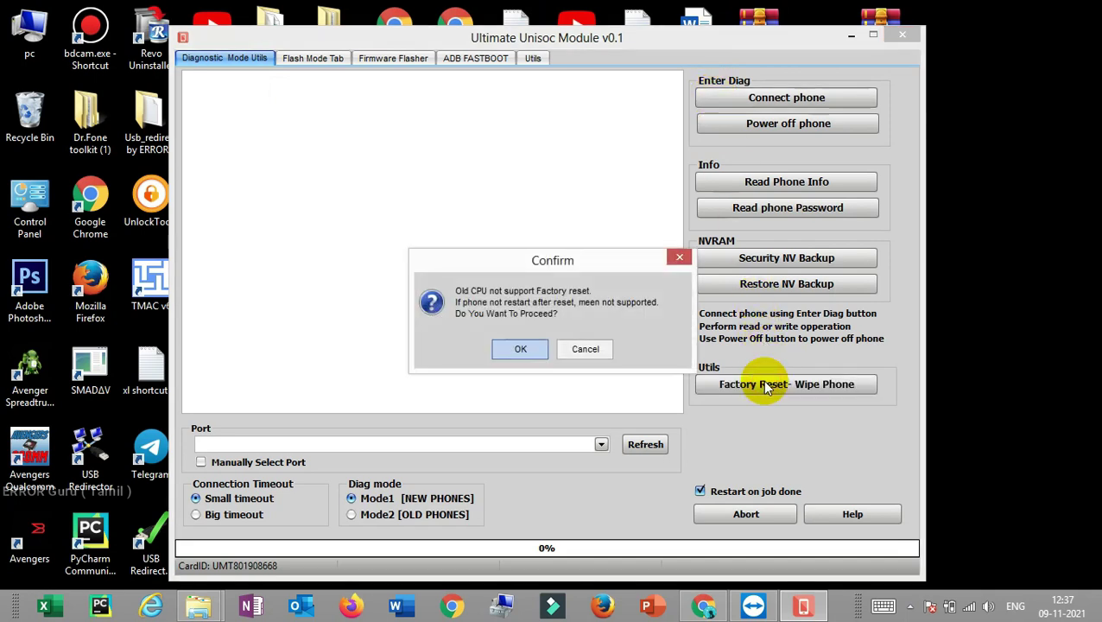
left_click(533, 354)
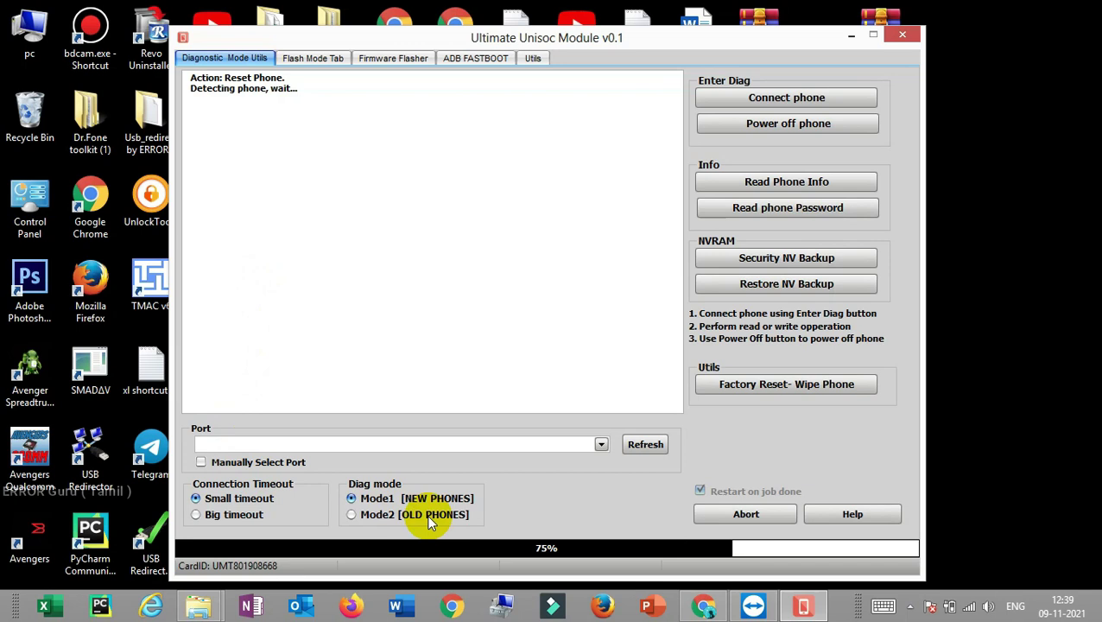
left_click(731, 516)
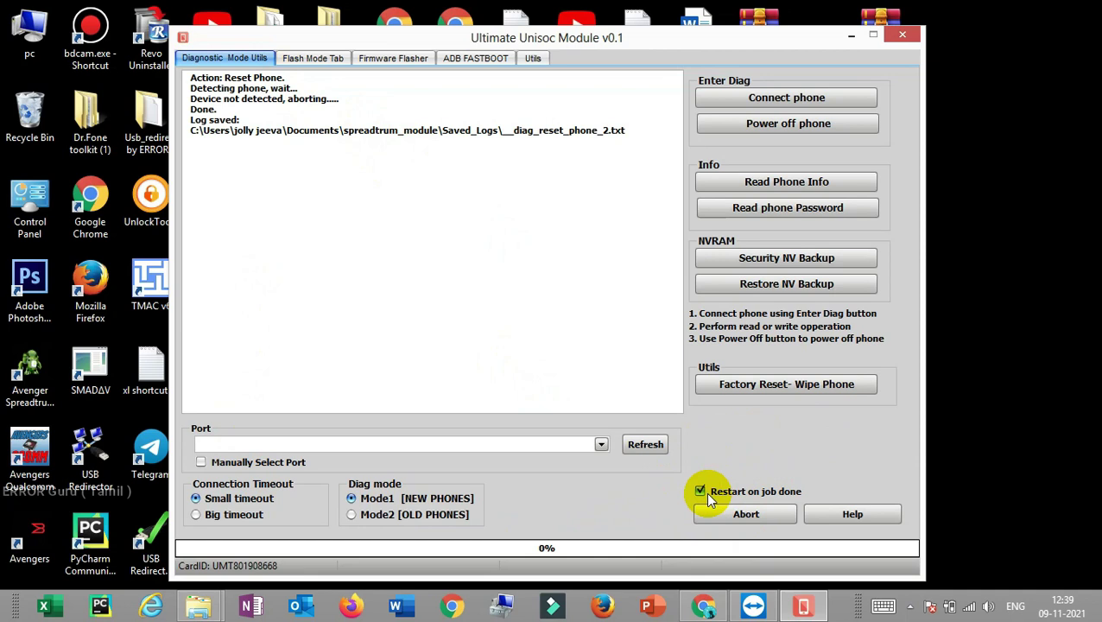
On the Flash Mode tab, try Nokia and Micromax before settling on IRBIS model TZ718.
left_click(325, 66)
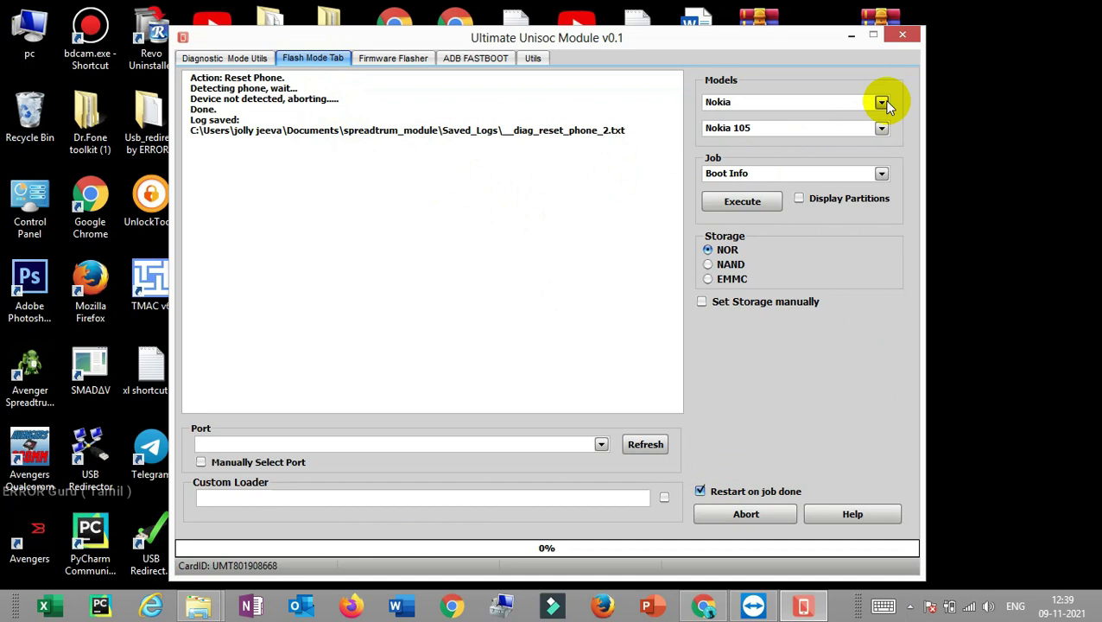
left_click(874, 137)
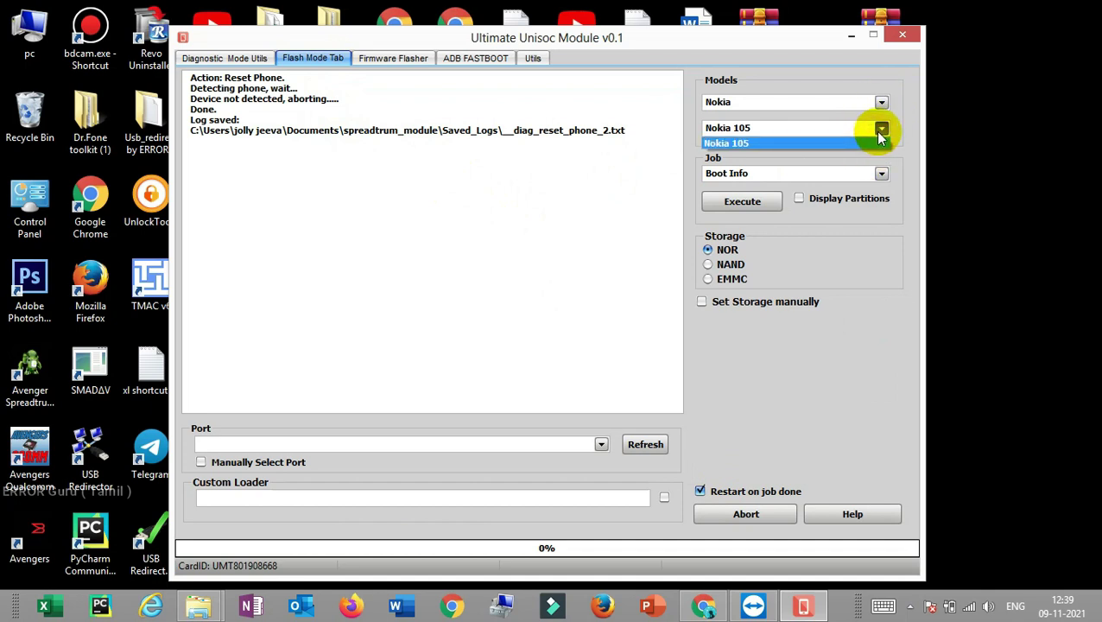
left_click(879, 138)
left_click(881, 102)
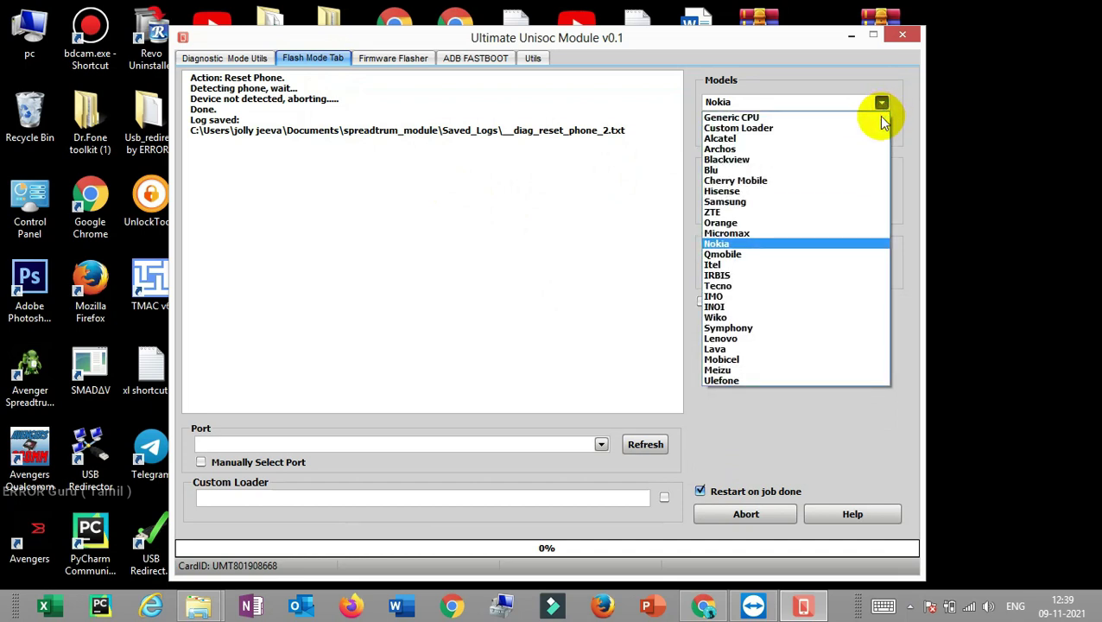
left_click(850, 233)
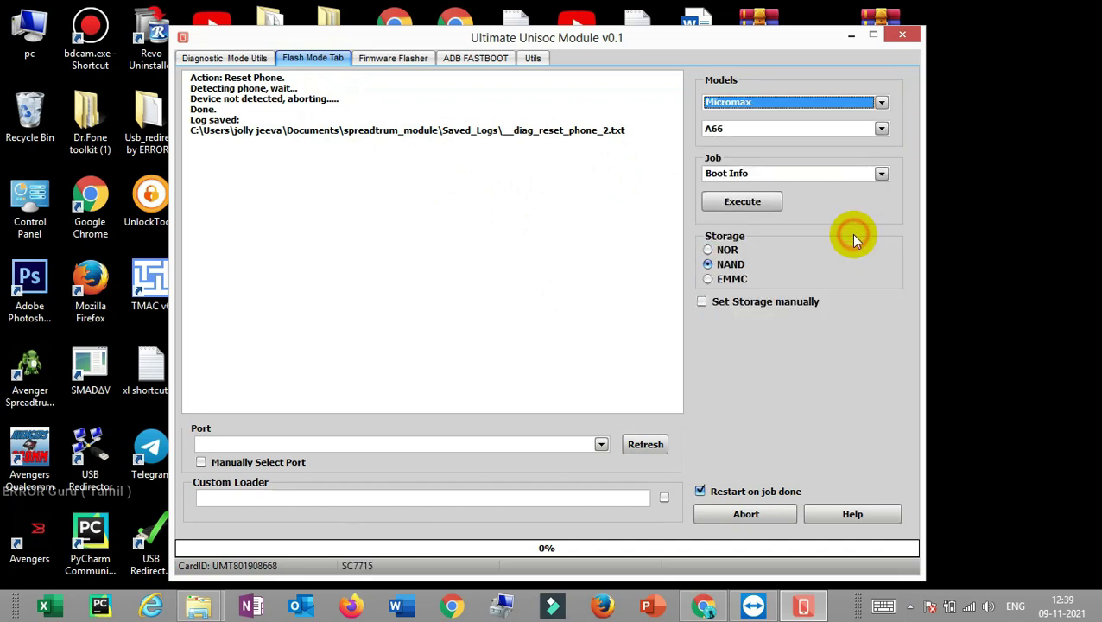
left_click(879, 104)
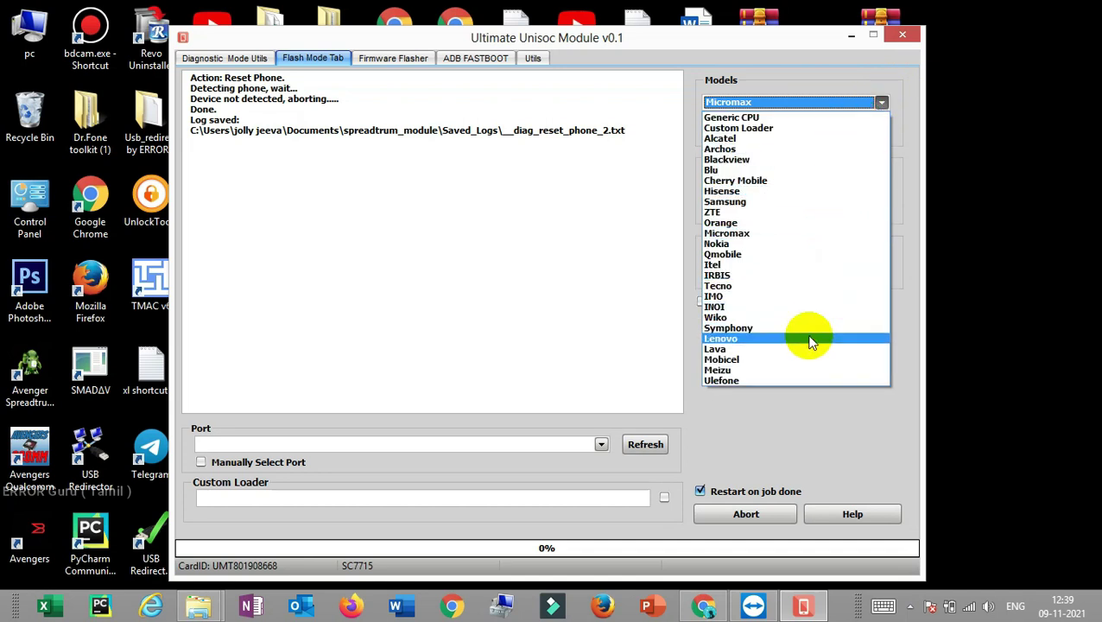
left_click(768, 275)
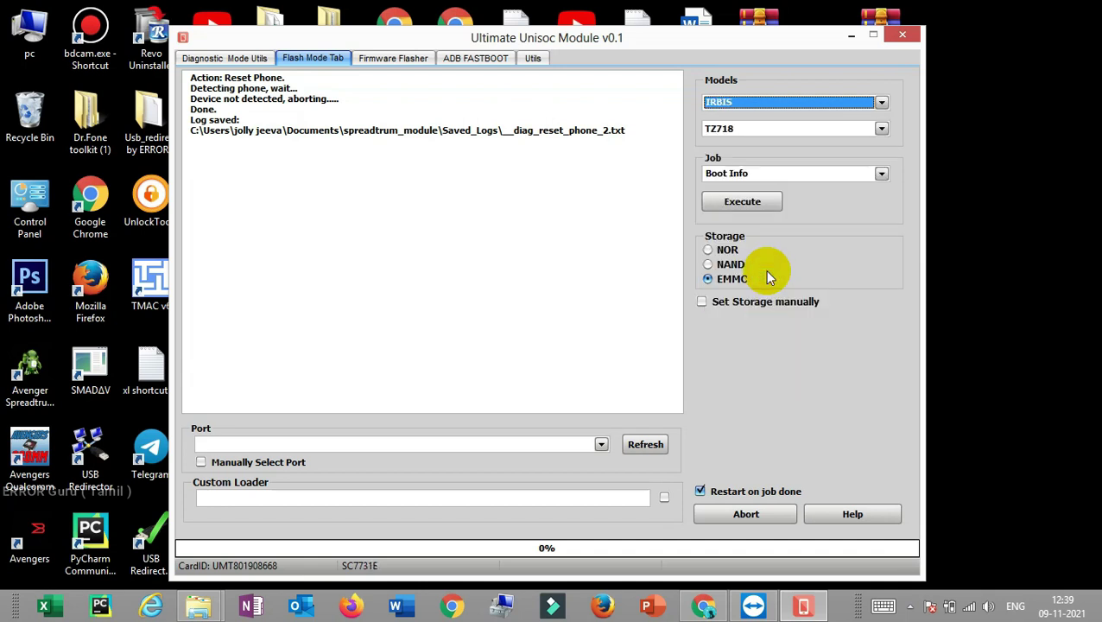
left_click(836, 130)
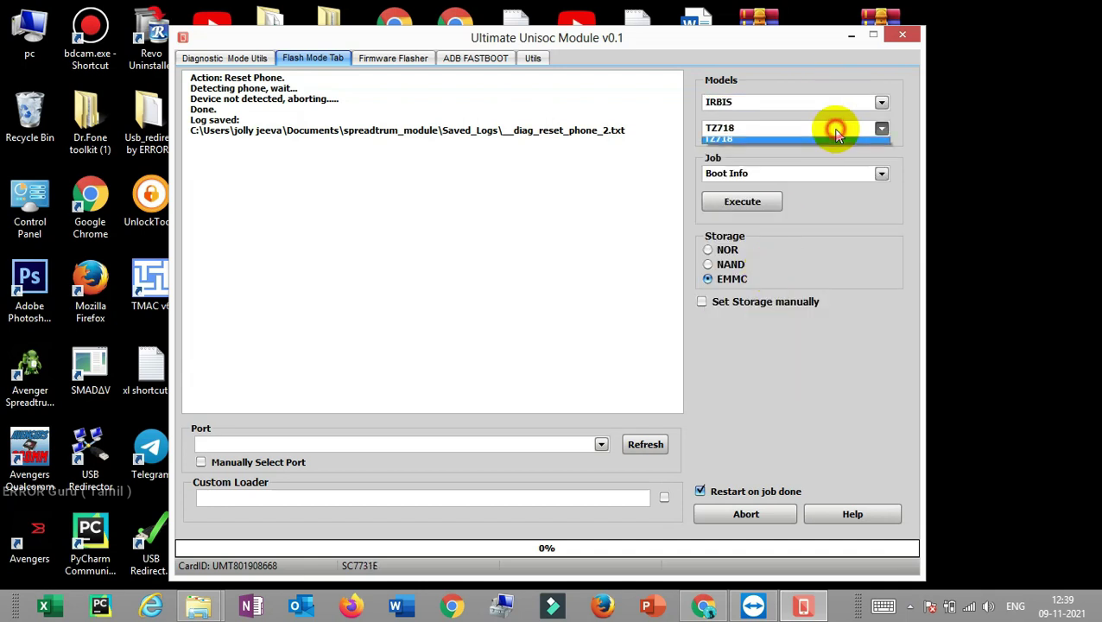
left_click(834, 132)
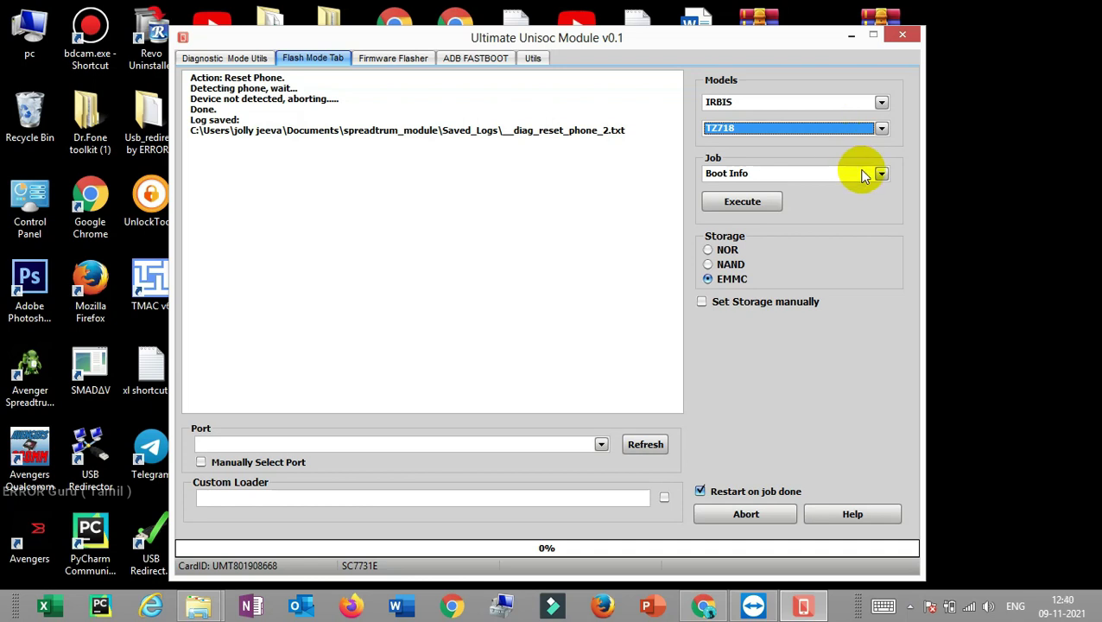
Choose Lenovo with model A7 and pick Safe Format Userdata from the job list.
left_click(882, 102)
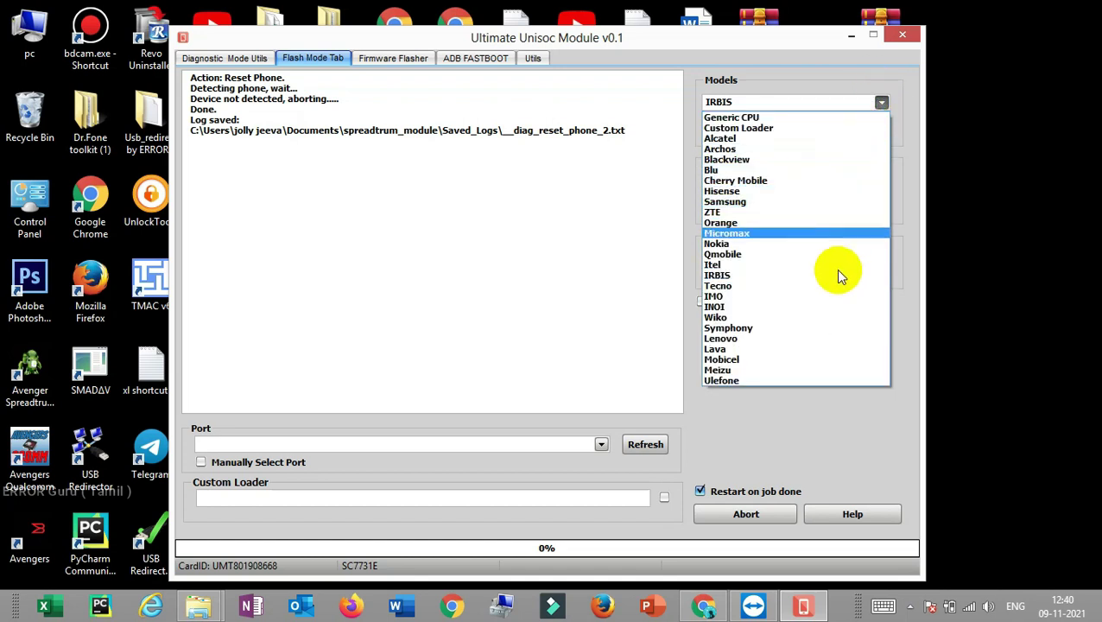
left_click(824, 342)
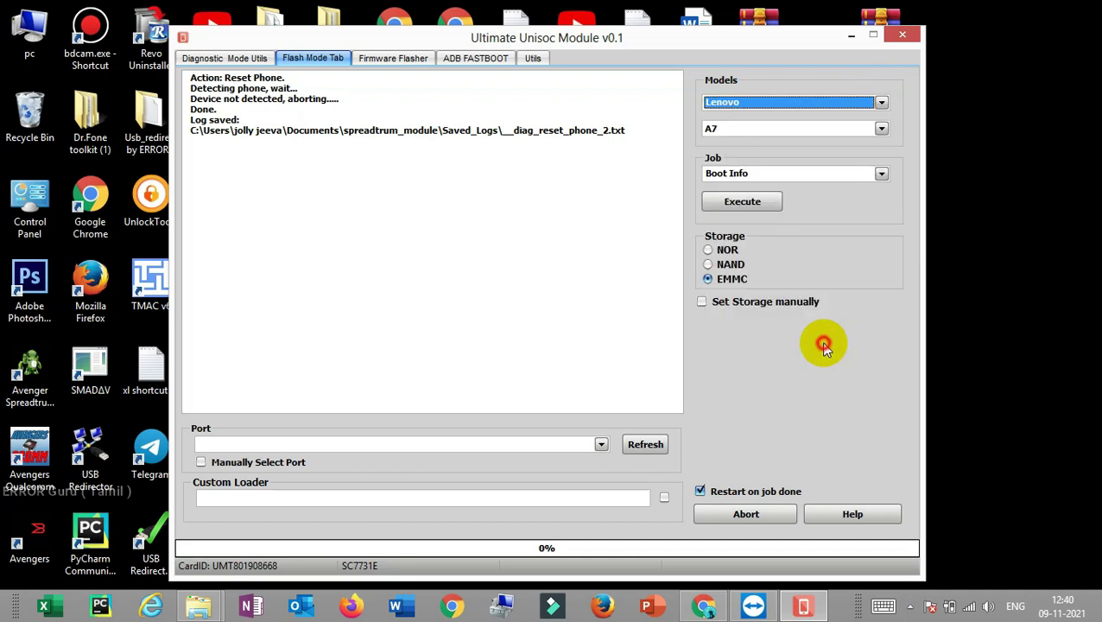
left_click(827, 132)
left_click(829, 140)
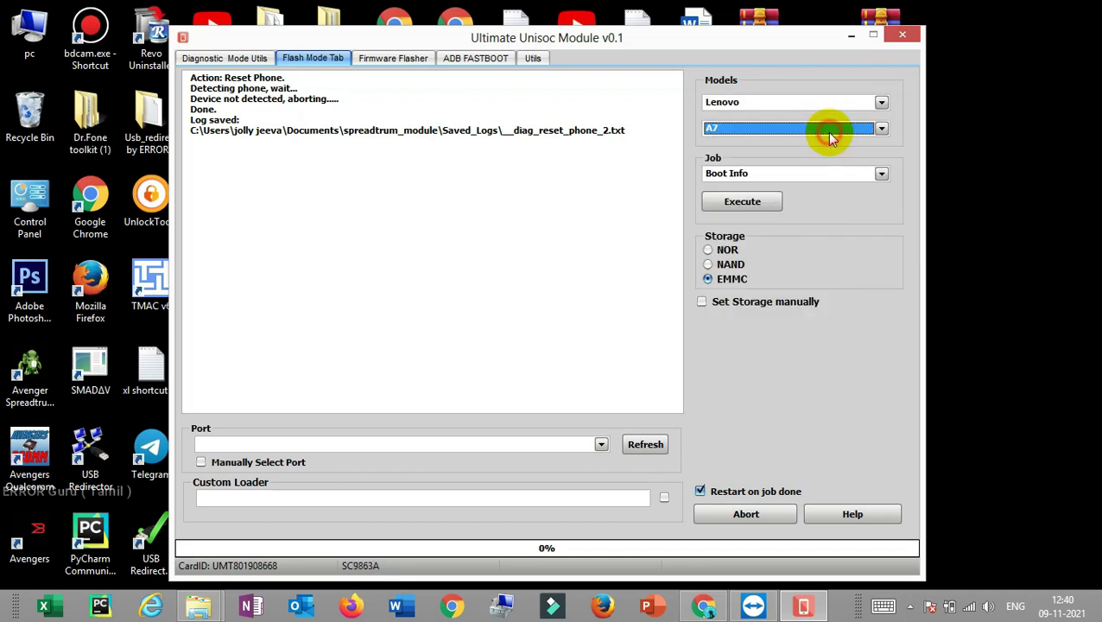
left_click(881, 172)
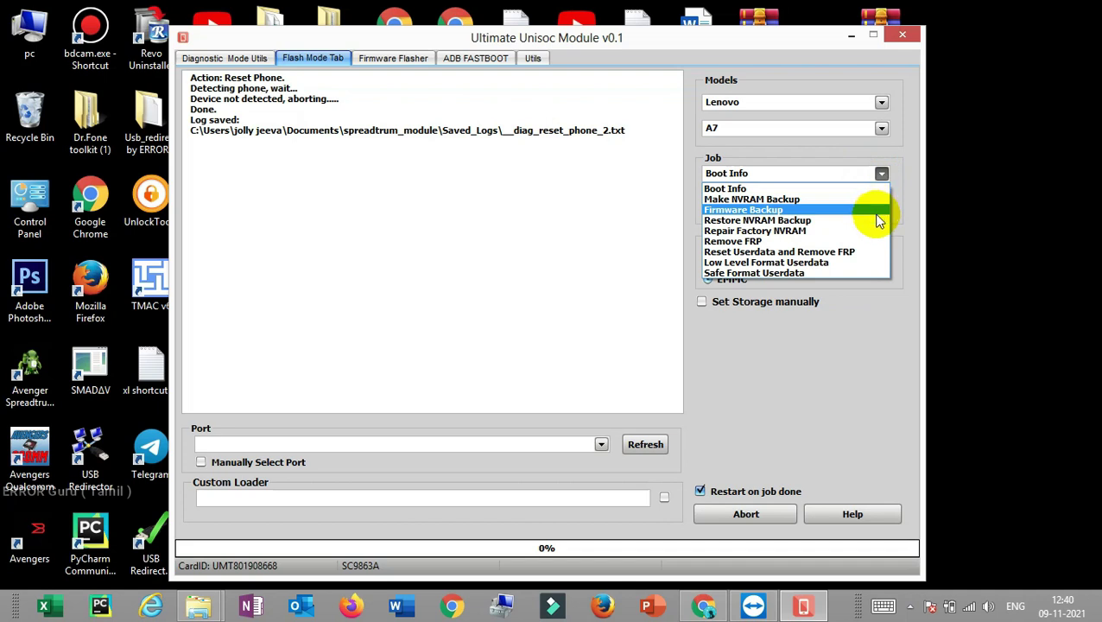
left_click(878, 273)
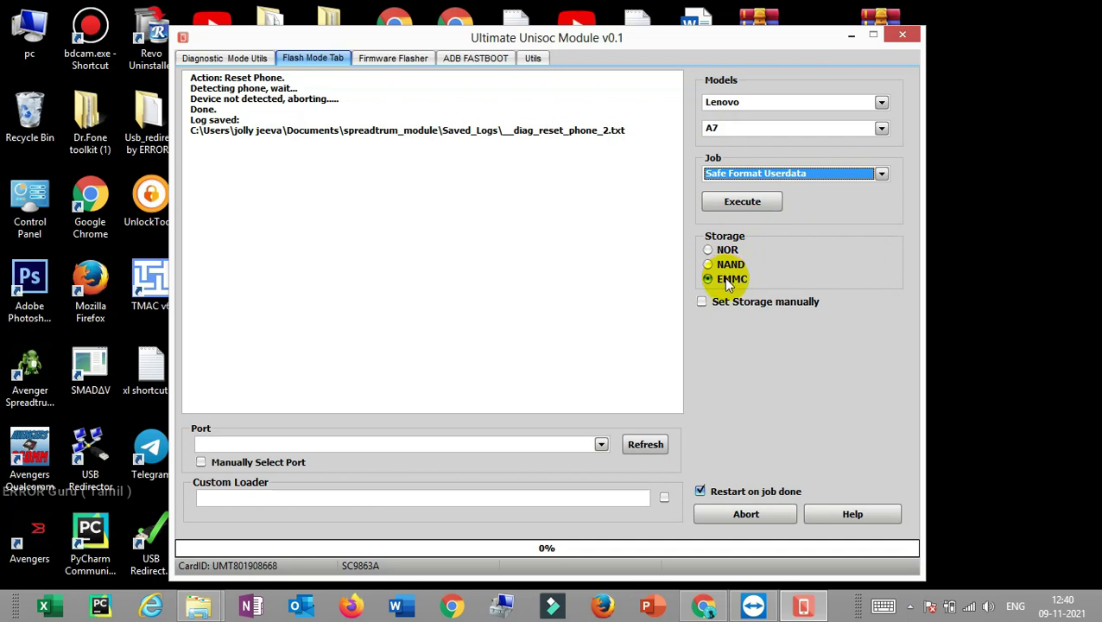
Browse the Lenovo and Micromax model lists, then open and cancel the Custom Loader file dialog.
left_click(880, 129)
left_click(880, 105)
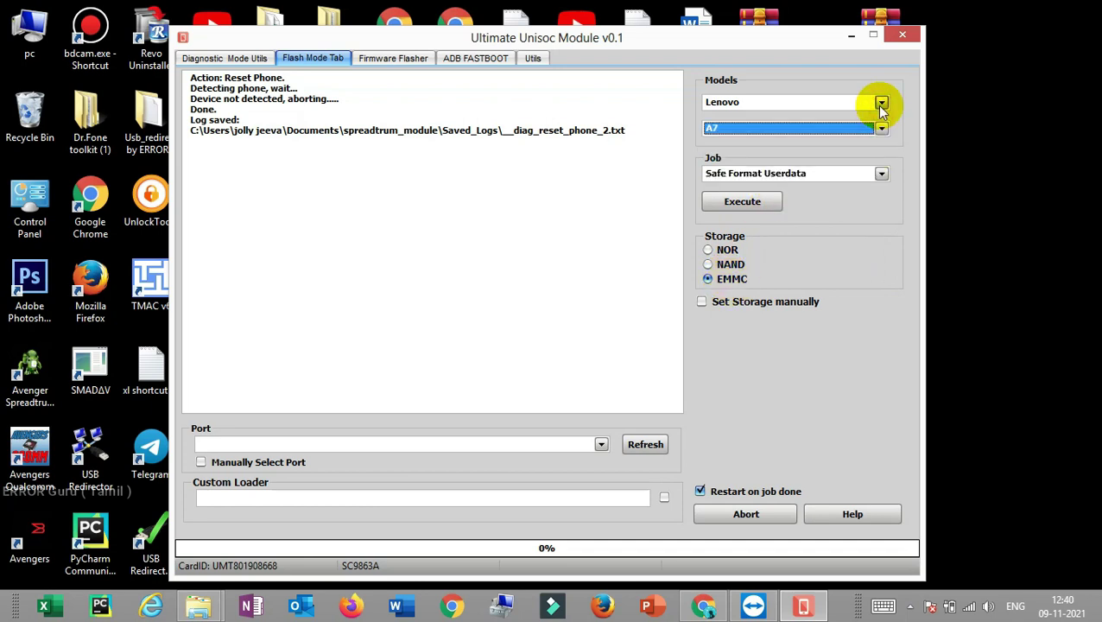
left_click(881, 103)
left_click(859, 234)
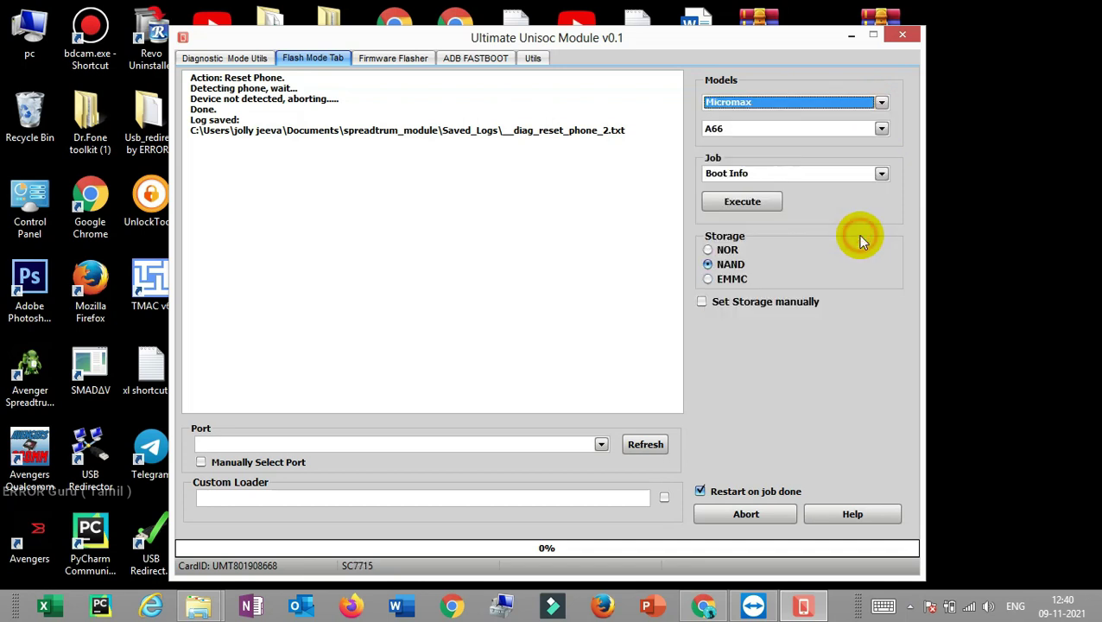
left_click(881, 128)
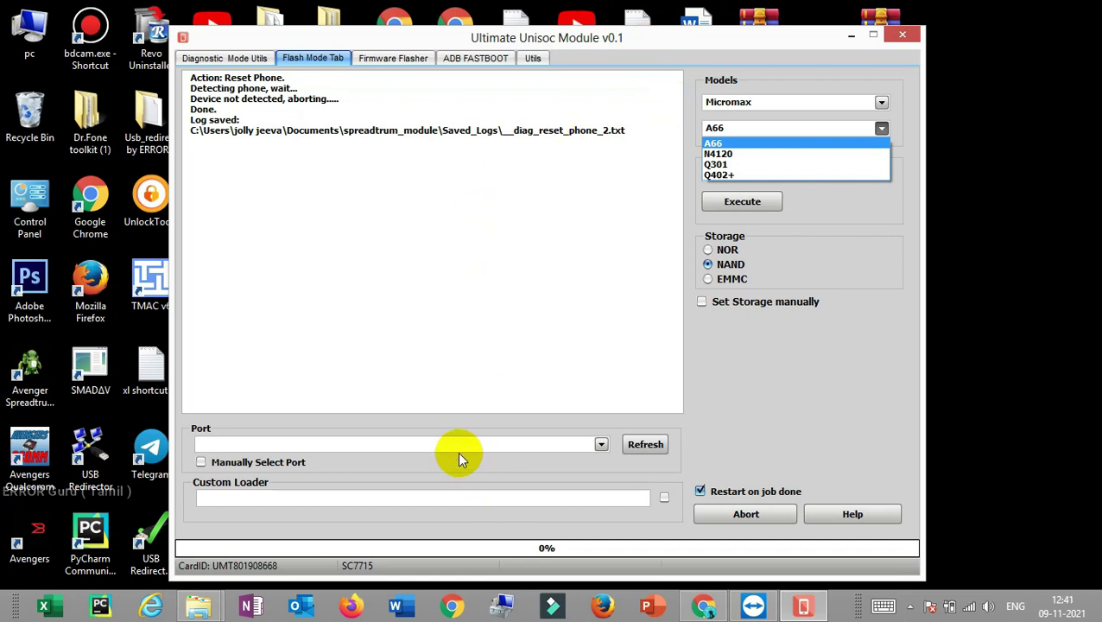
left_click(661, 500)
left_click(662, 499)
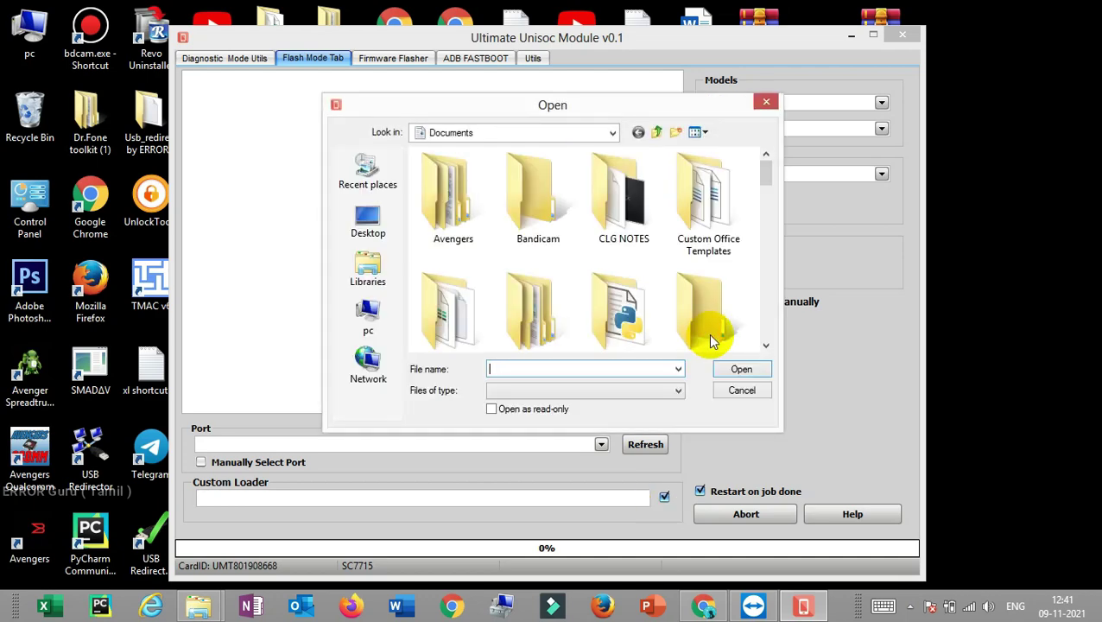
left_click(744, 391)
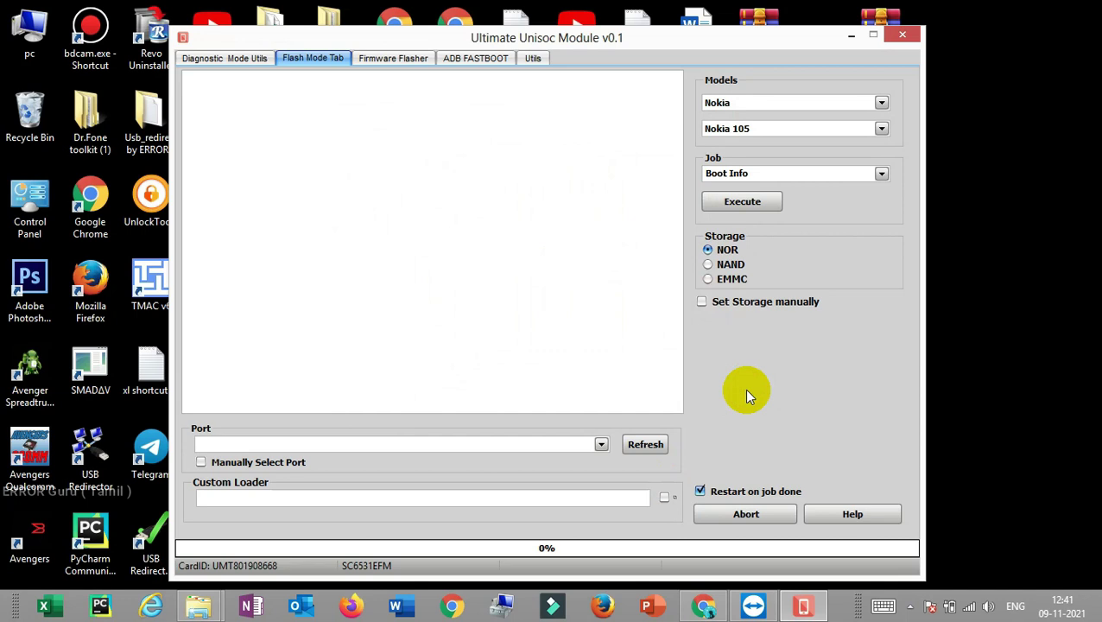
Review the Firmware Flasher page, try Flash Phone, then move to the ADB FASTBOOT page.
left_click(410, 62)
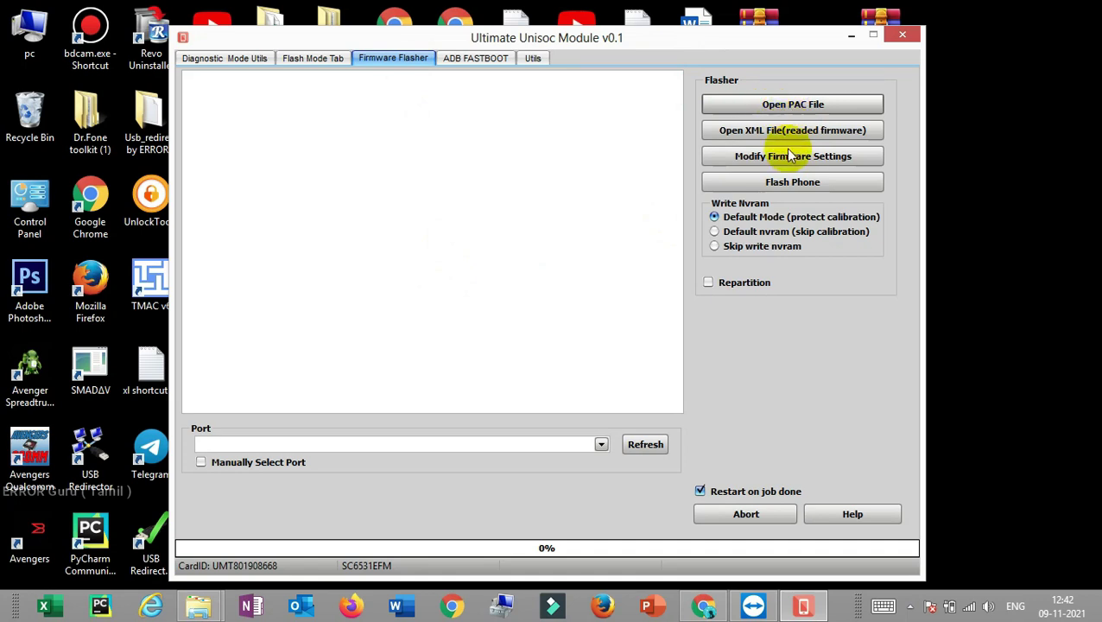
left_click(789, 184)
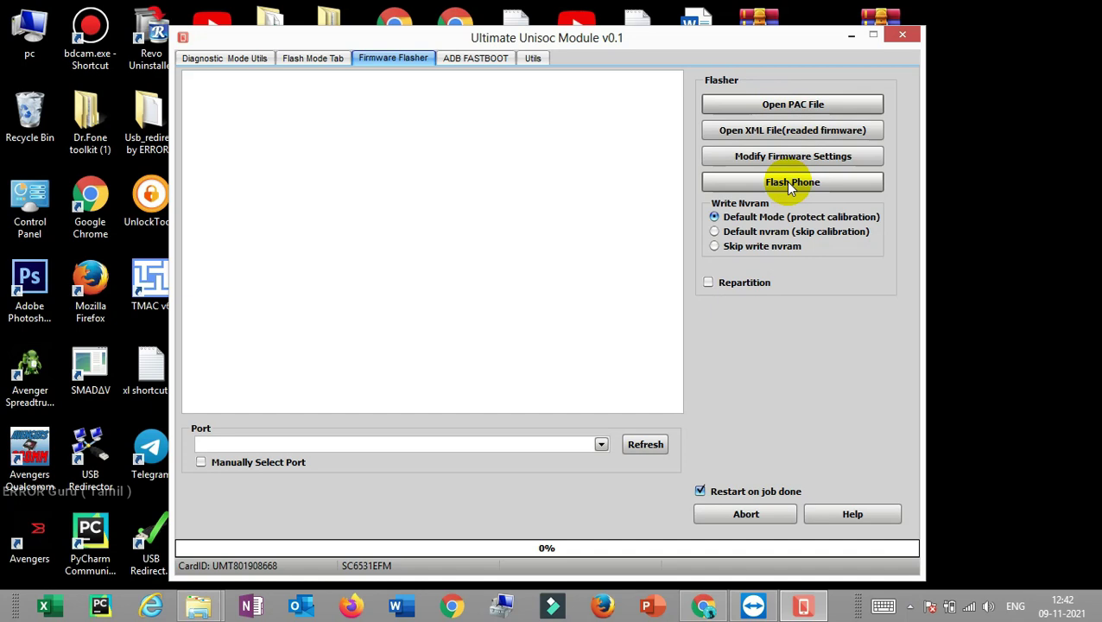
left_click(475, 58)
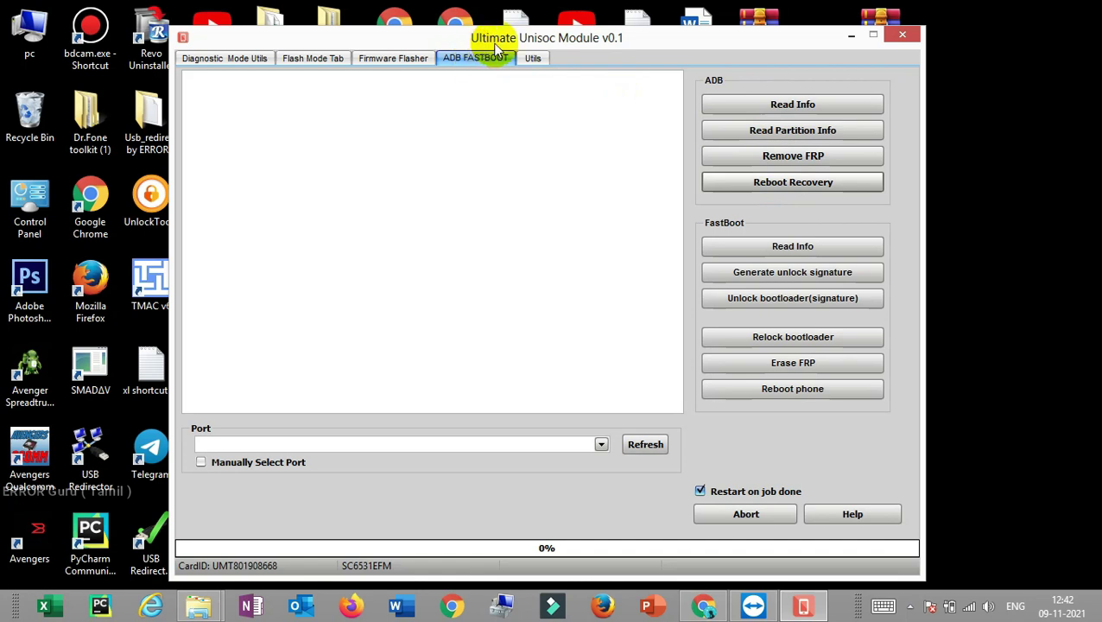
Try Reboot Recovery under ADB, then move to the Utils page.
left_click(754, 180)
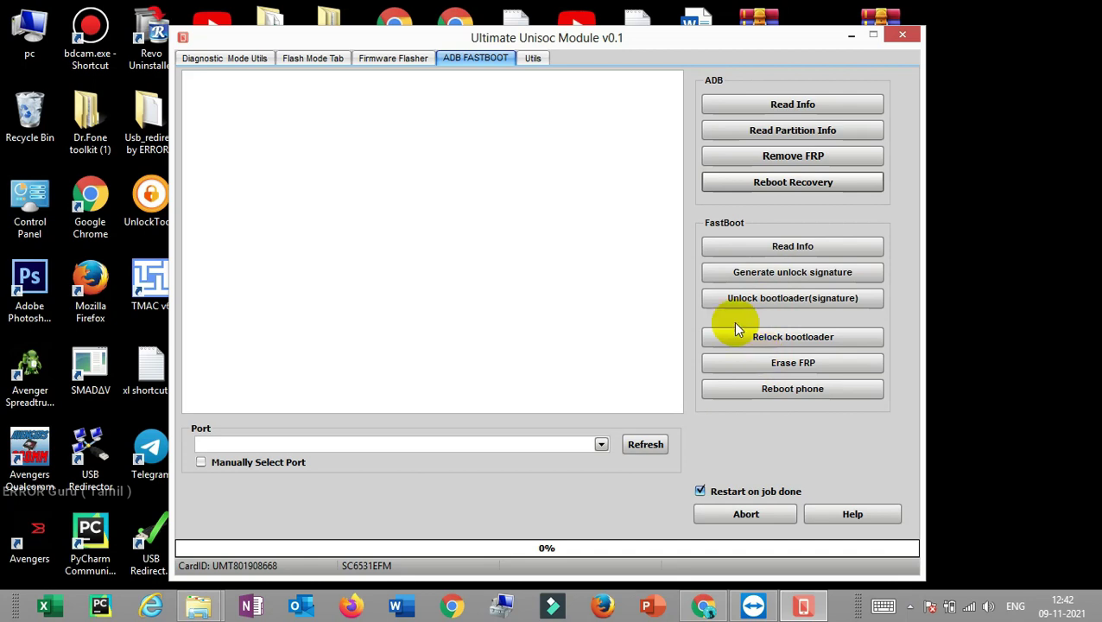
left_click(533, 61)
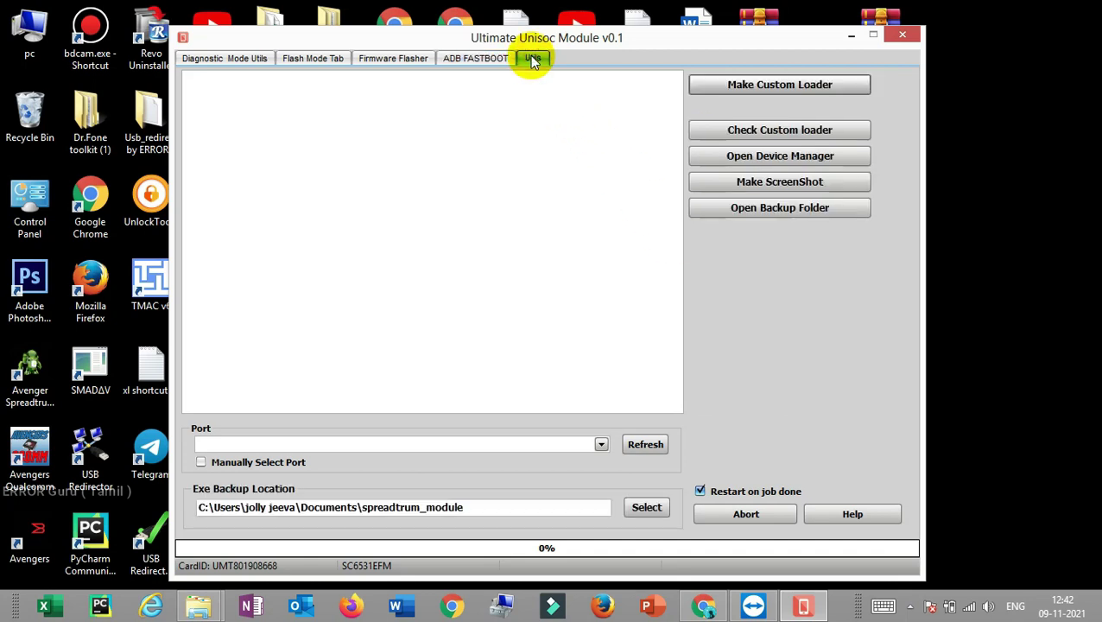